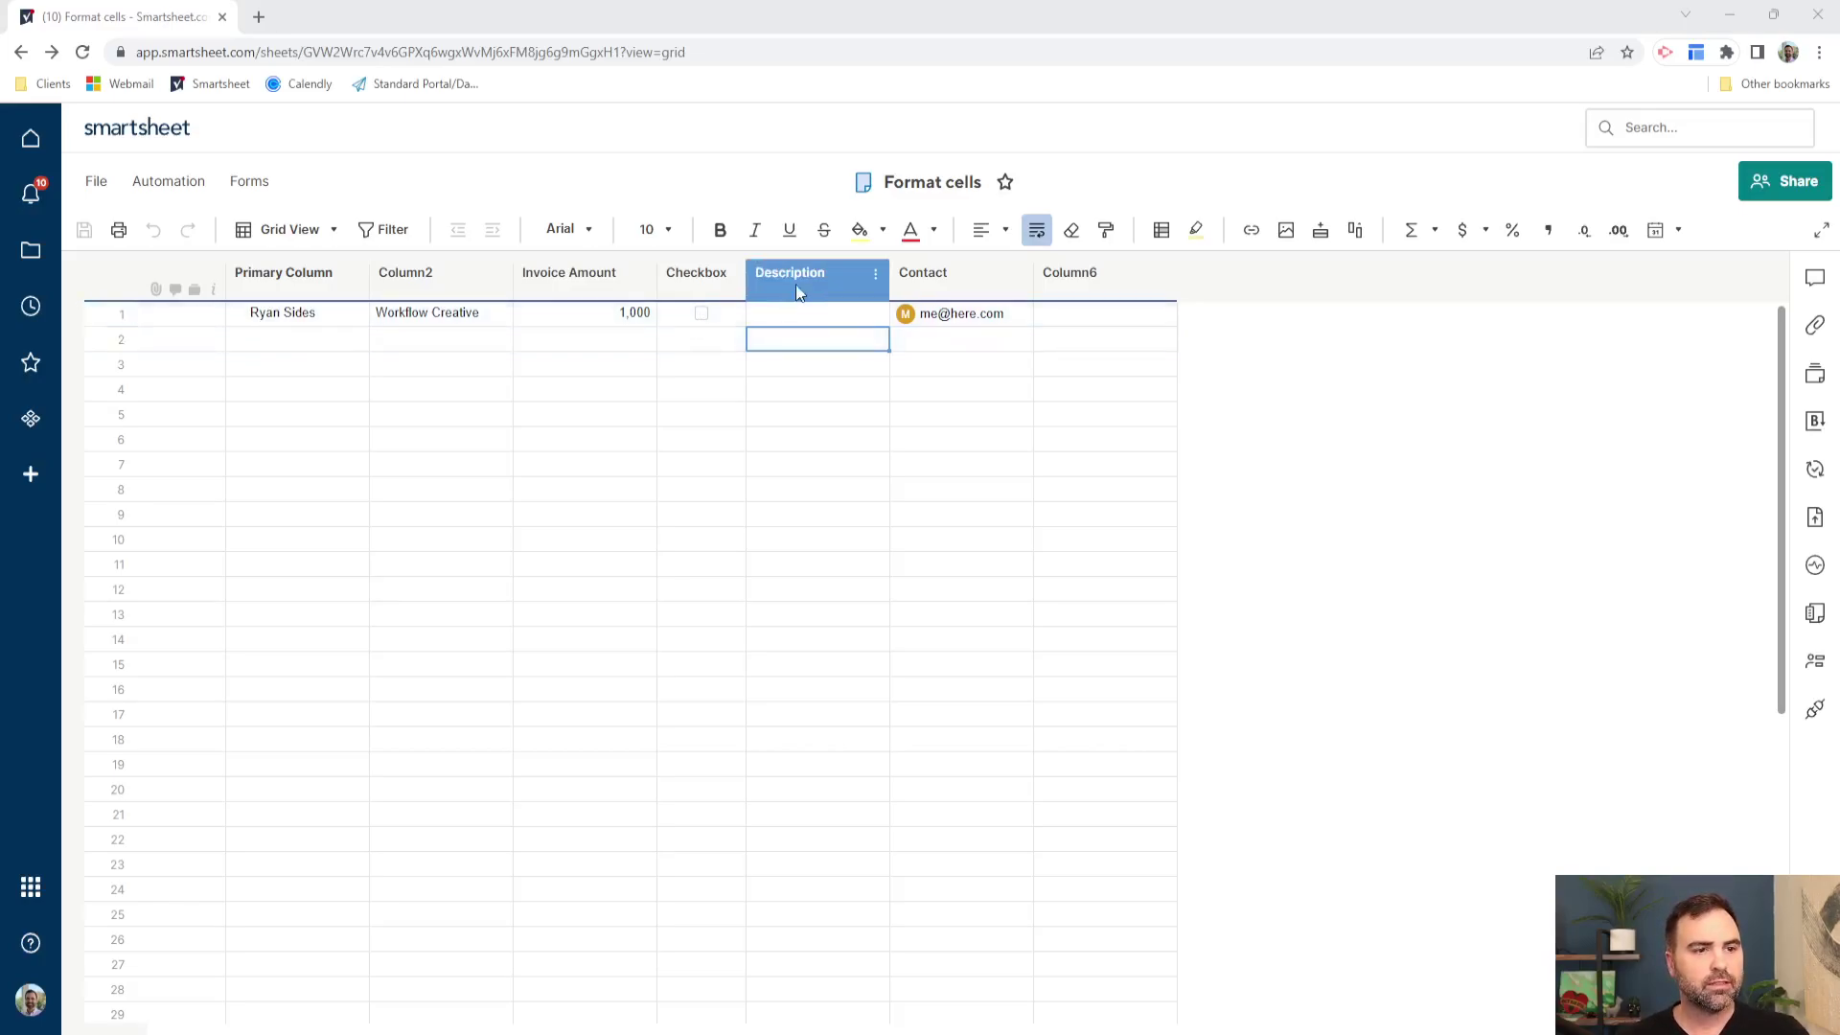
- Add a blank conditional formatting rule to the Format cells sheet
click(1161, 232)
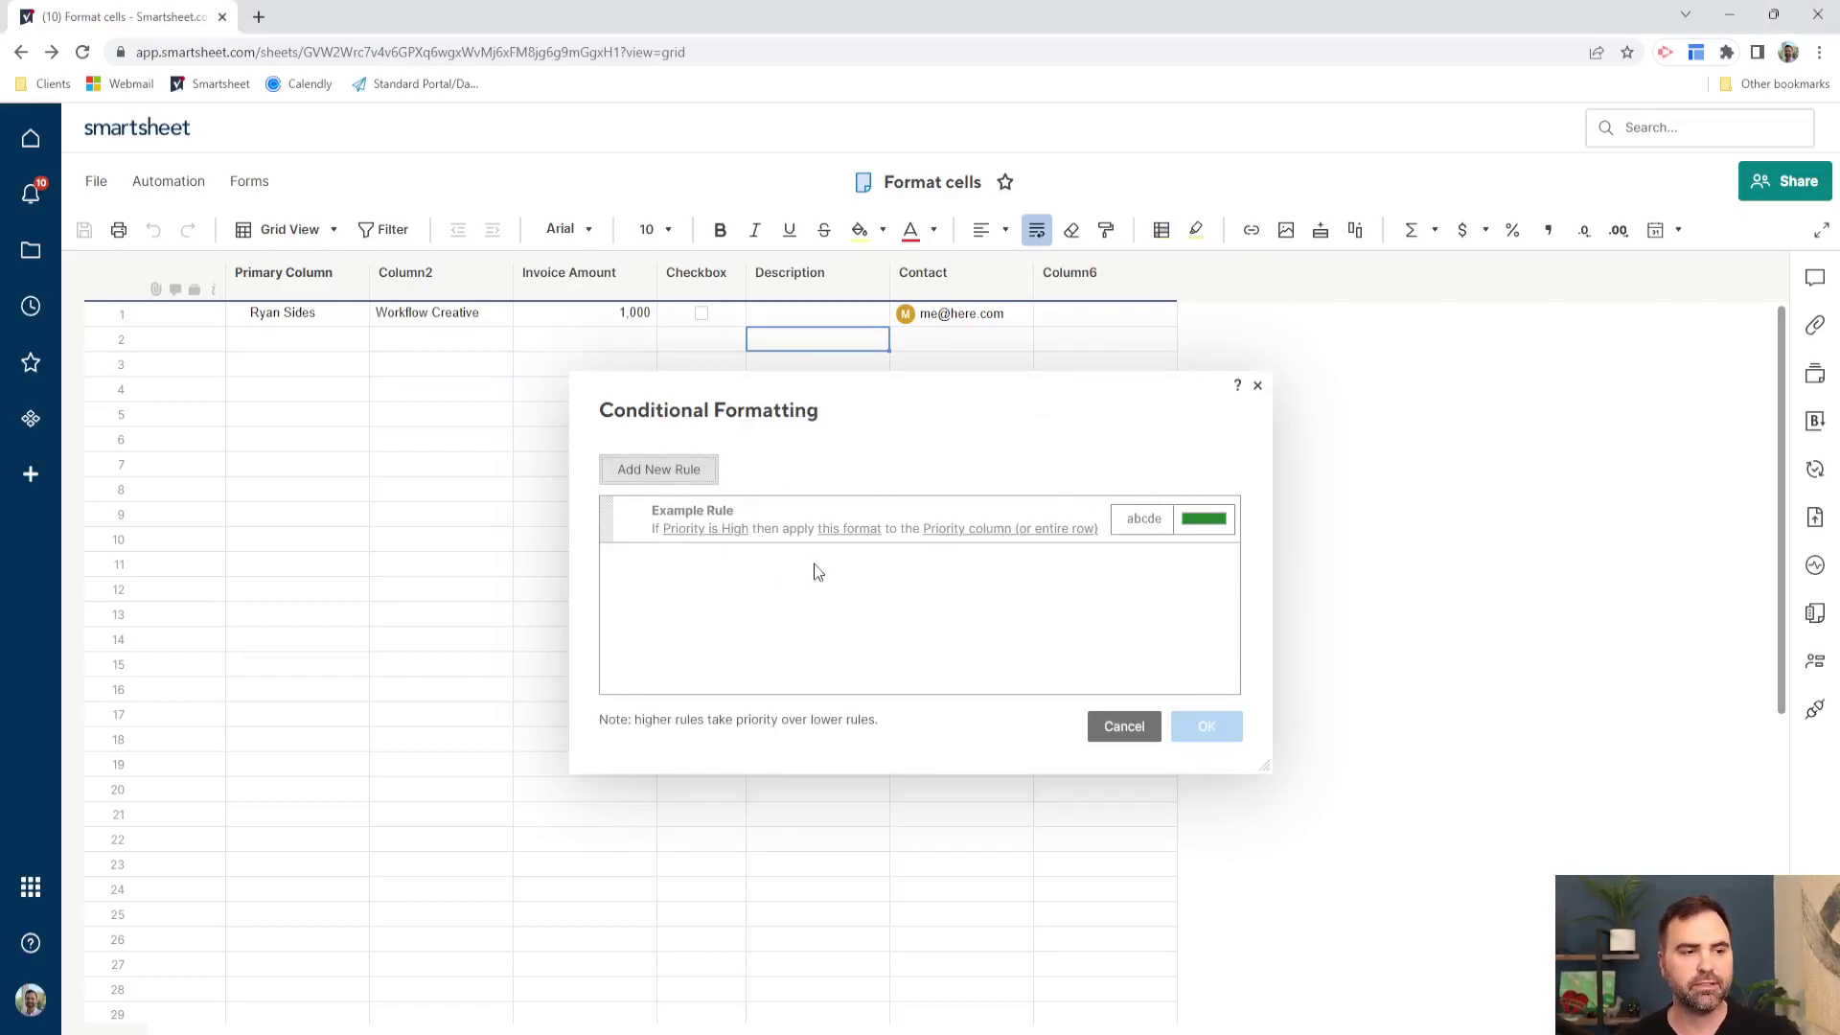
click(682, 467)
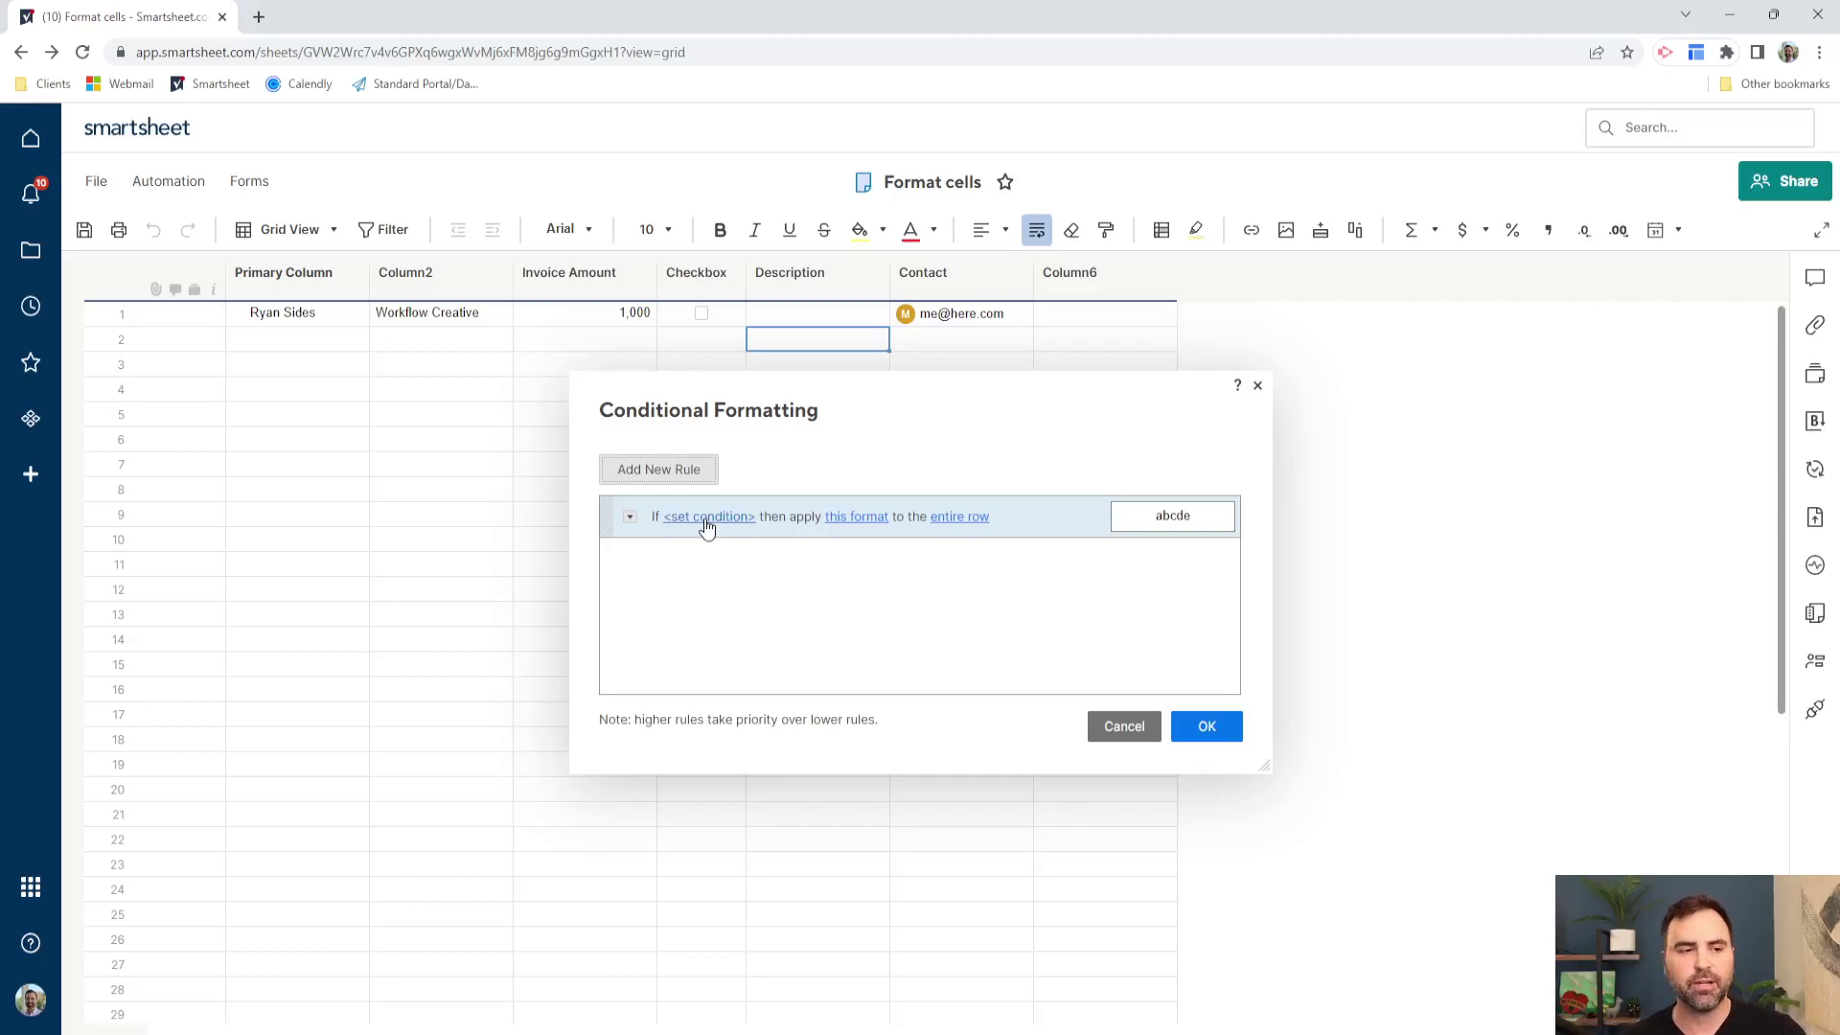
- Set the new rule's condition to Checkbox is Checked
click(706, 522)
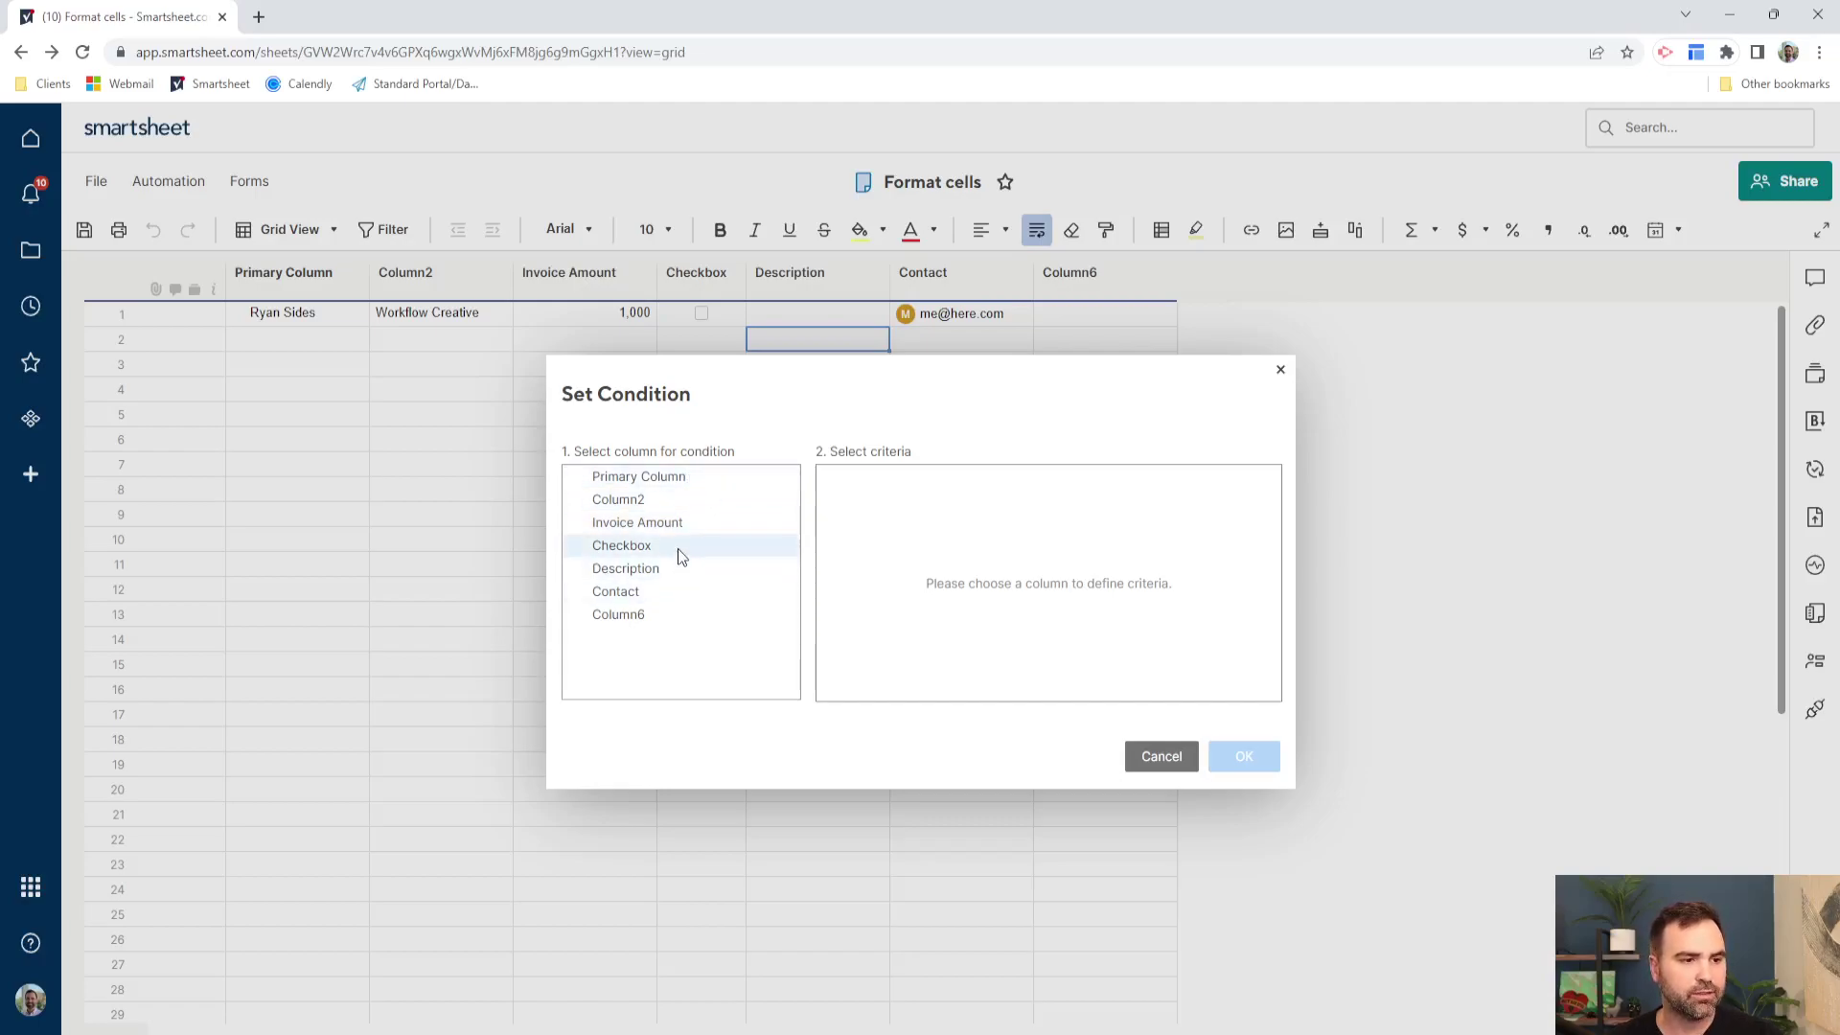
click(677, 544)
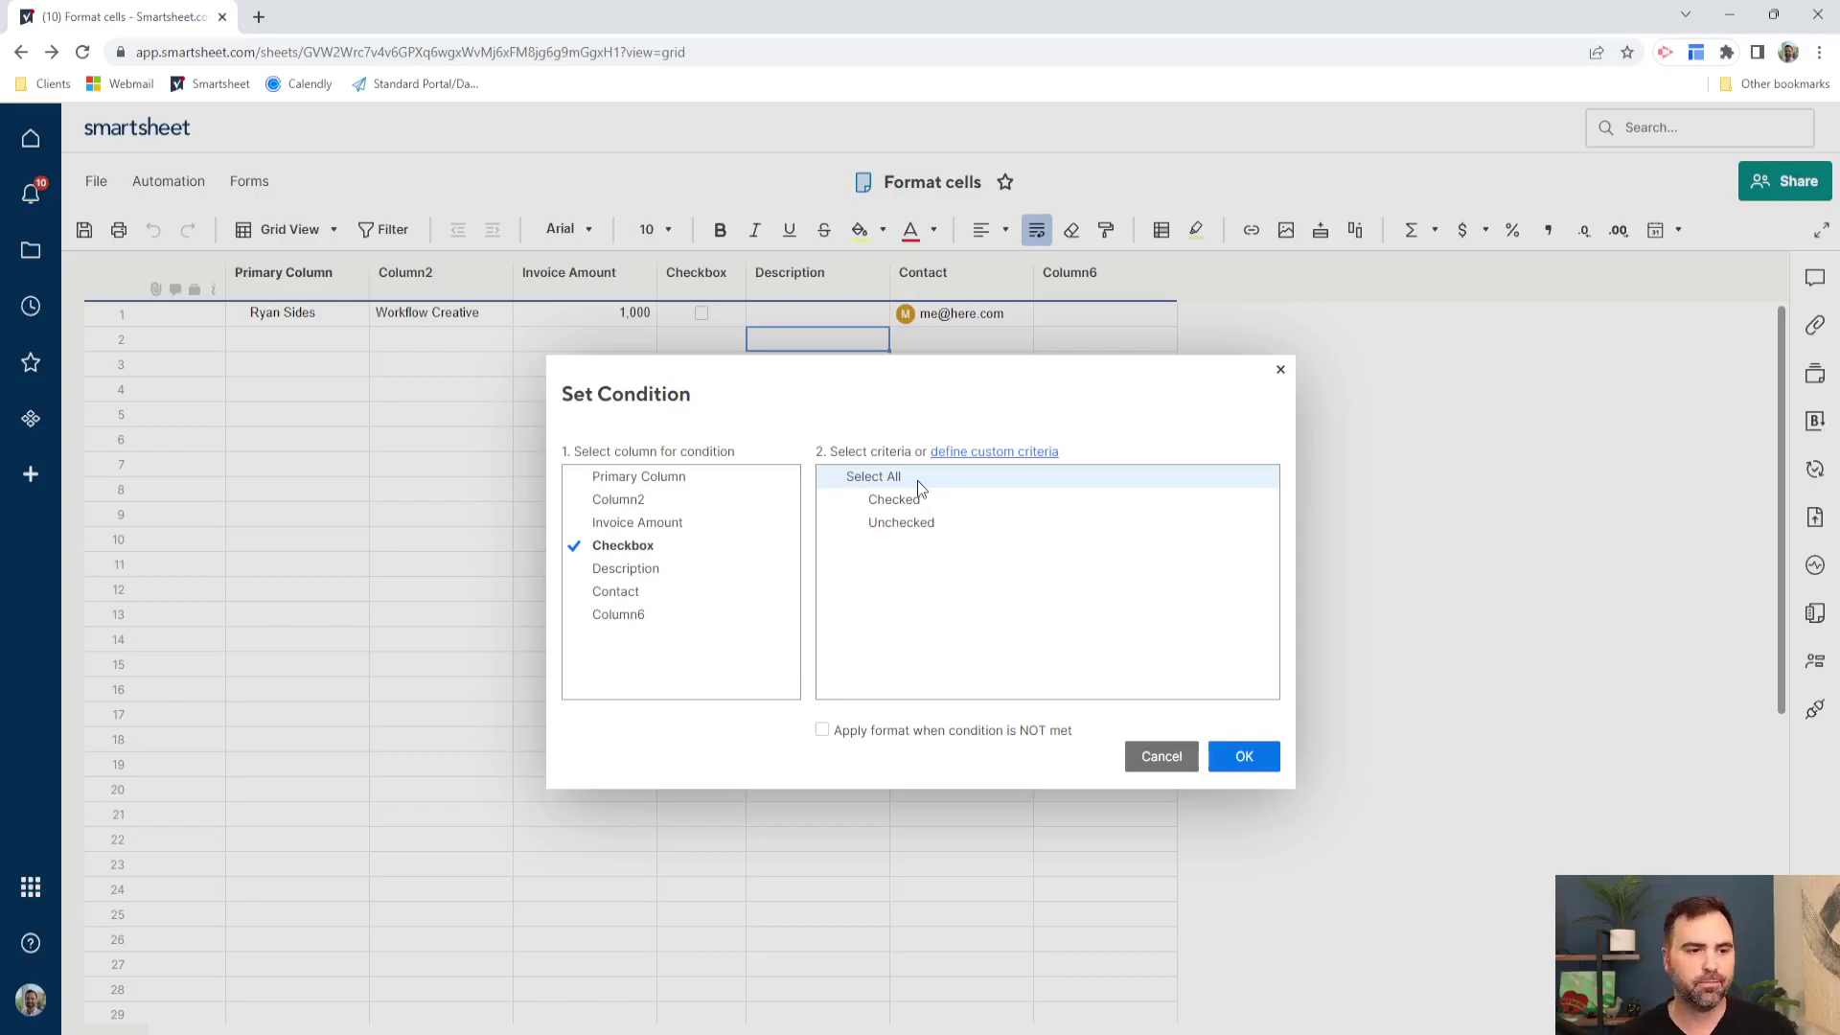
click(918, 499)
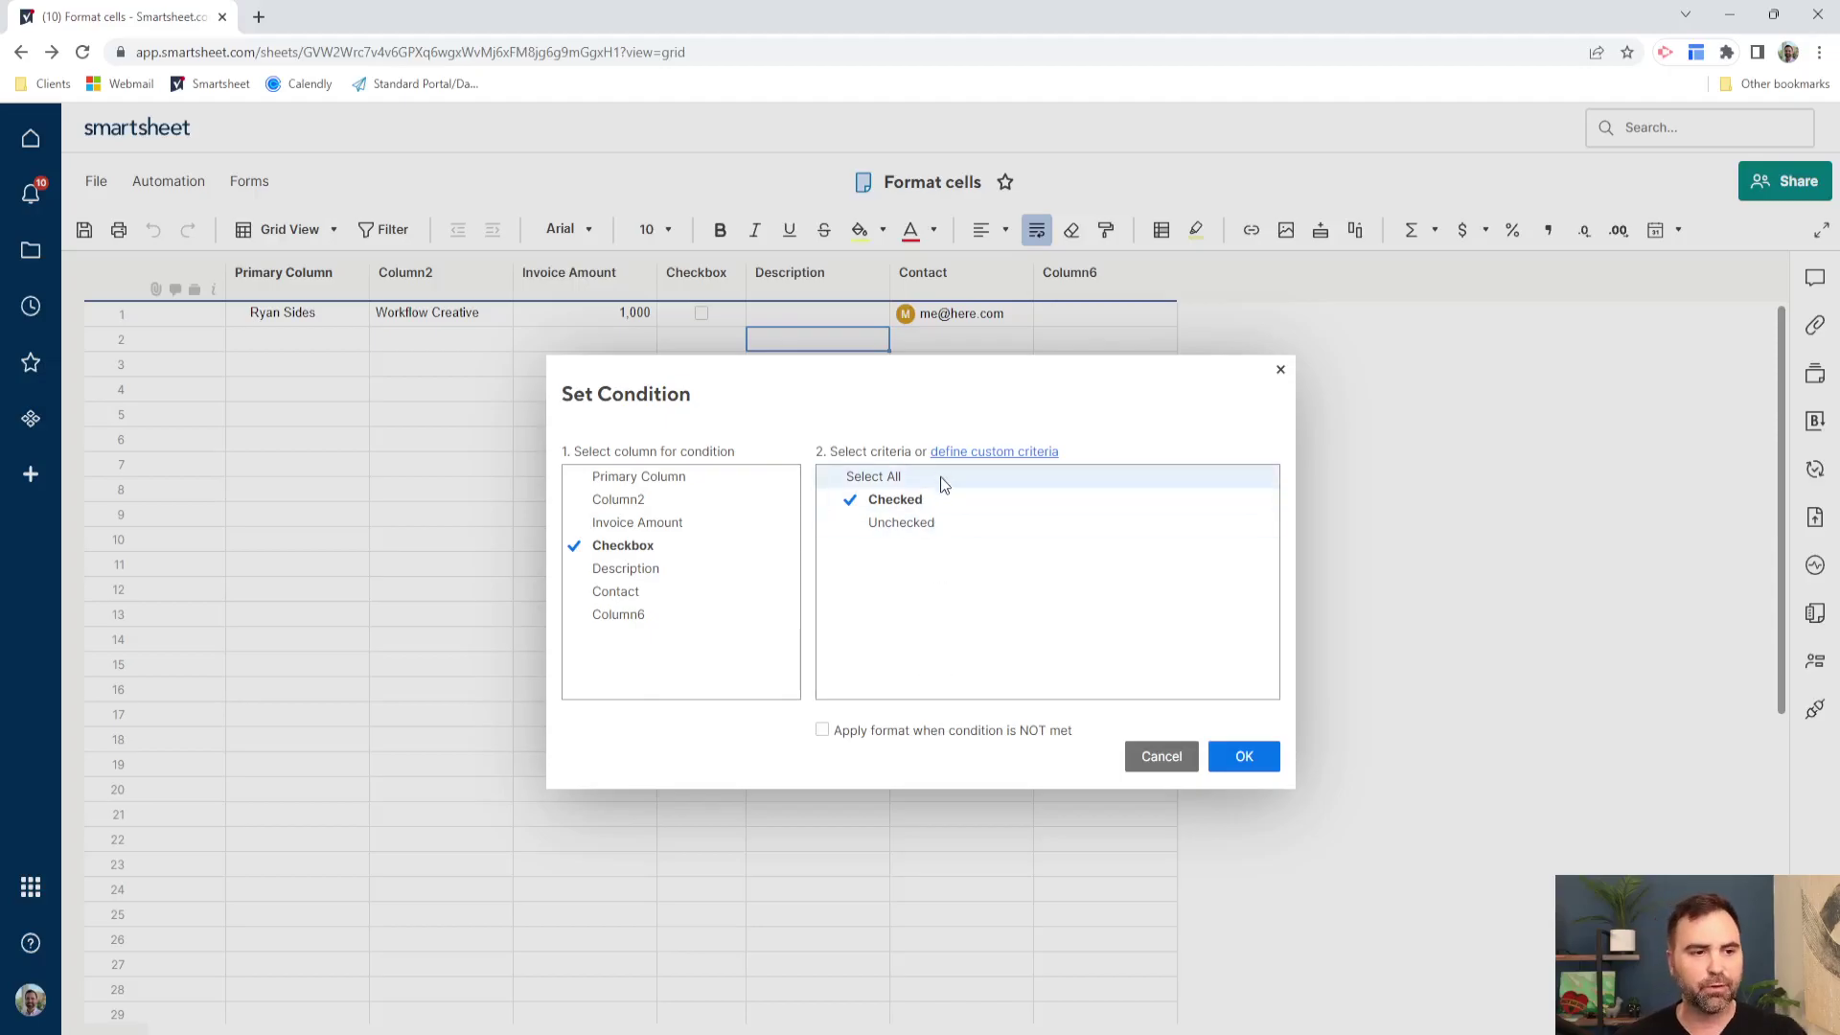
click(1244, 756)
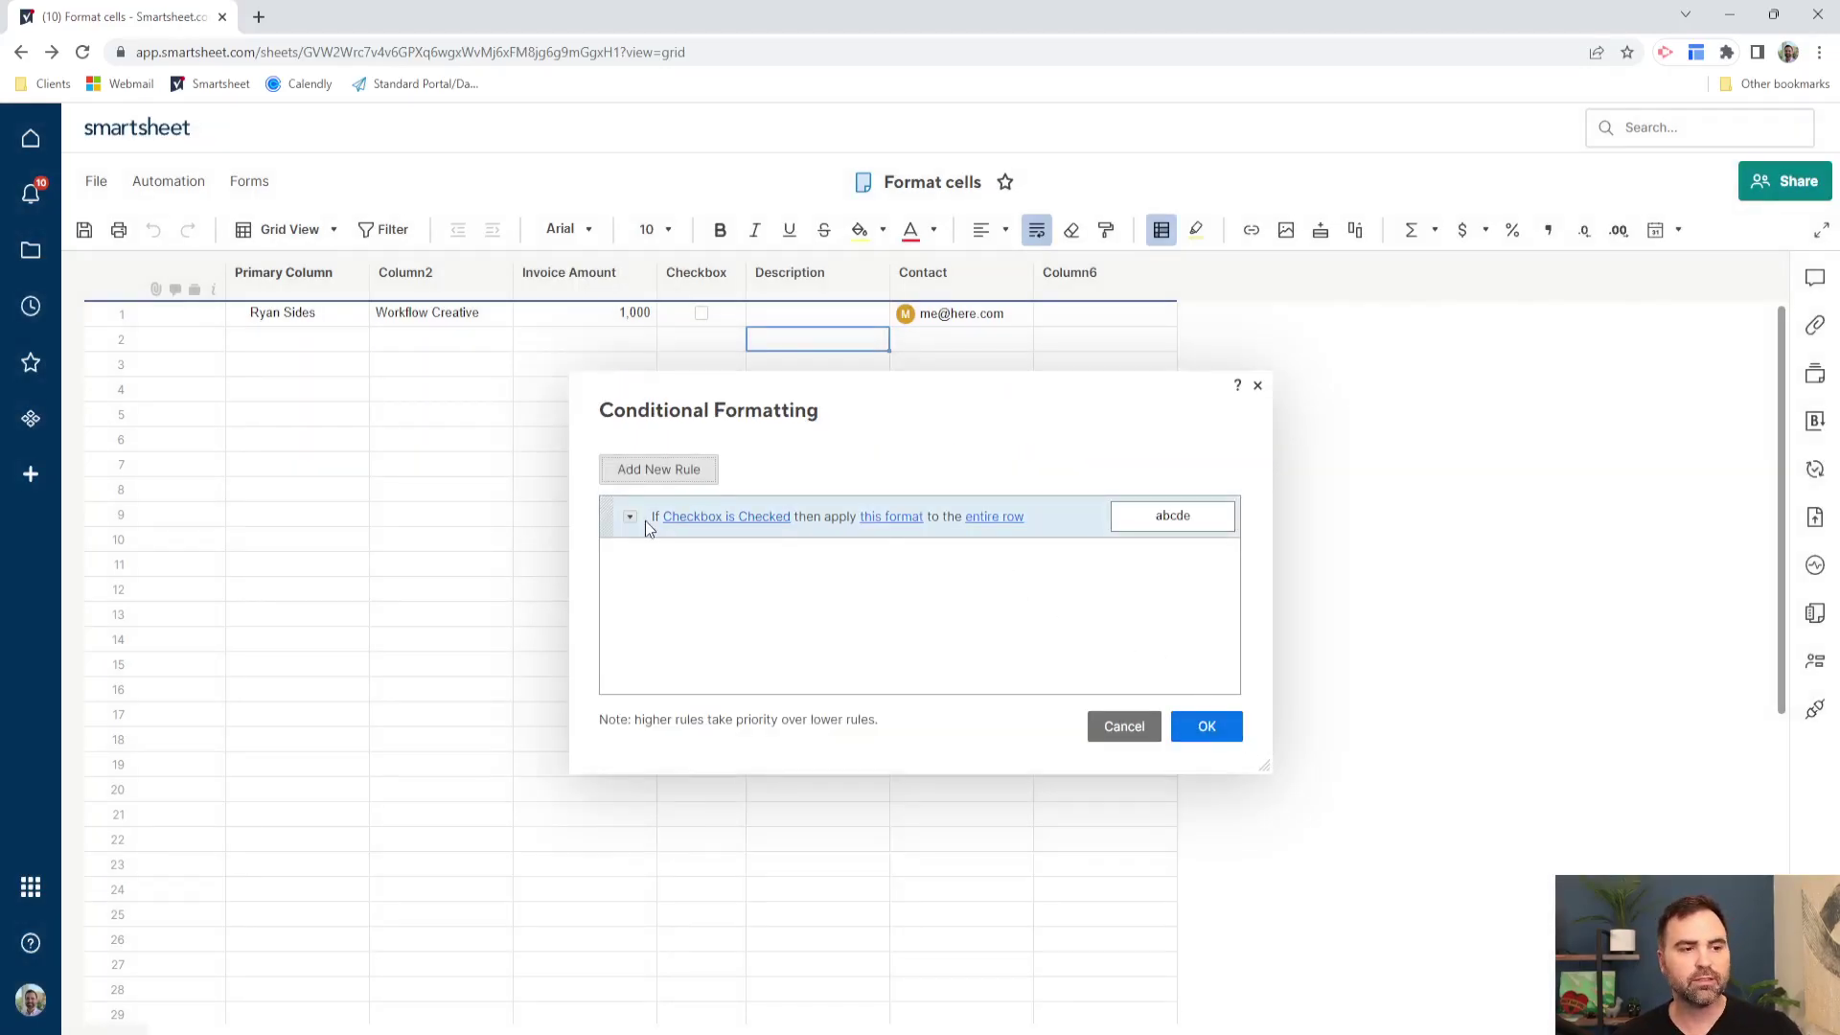
- Give the rule's format a yellow background fill, leaving font colour unchanged
click(899, 522)
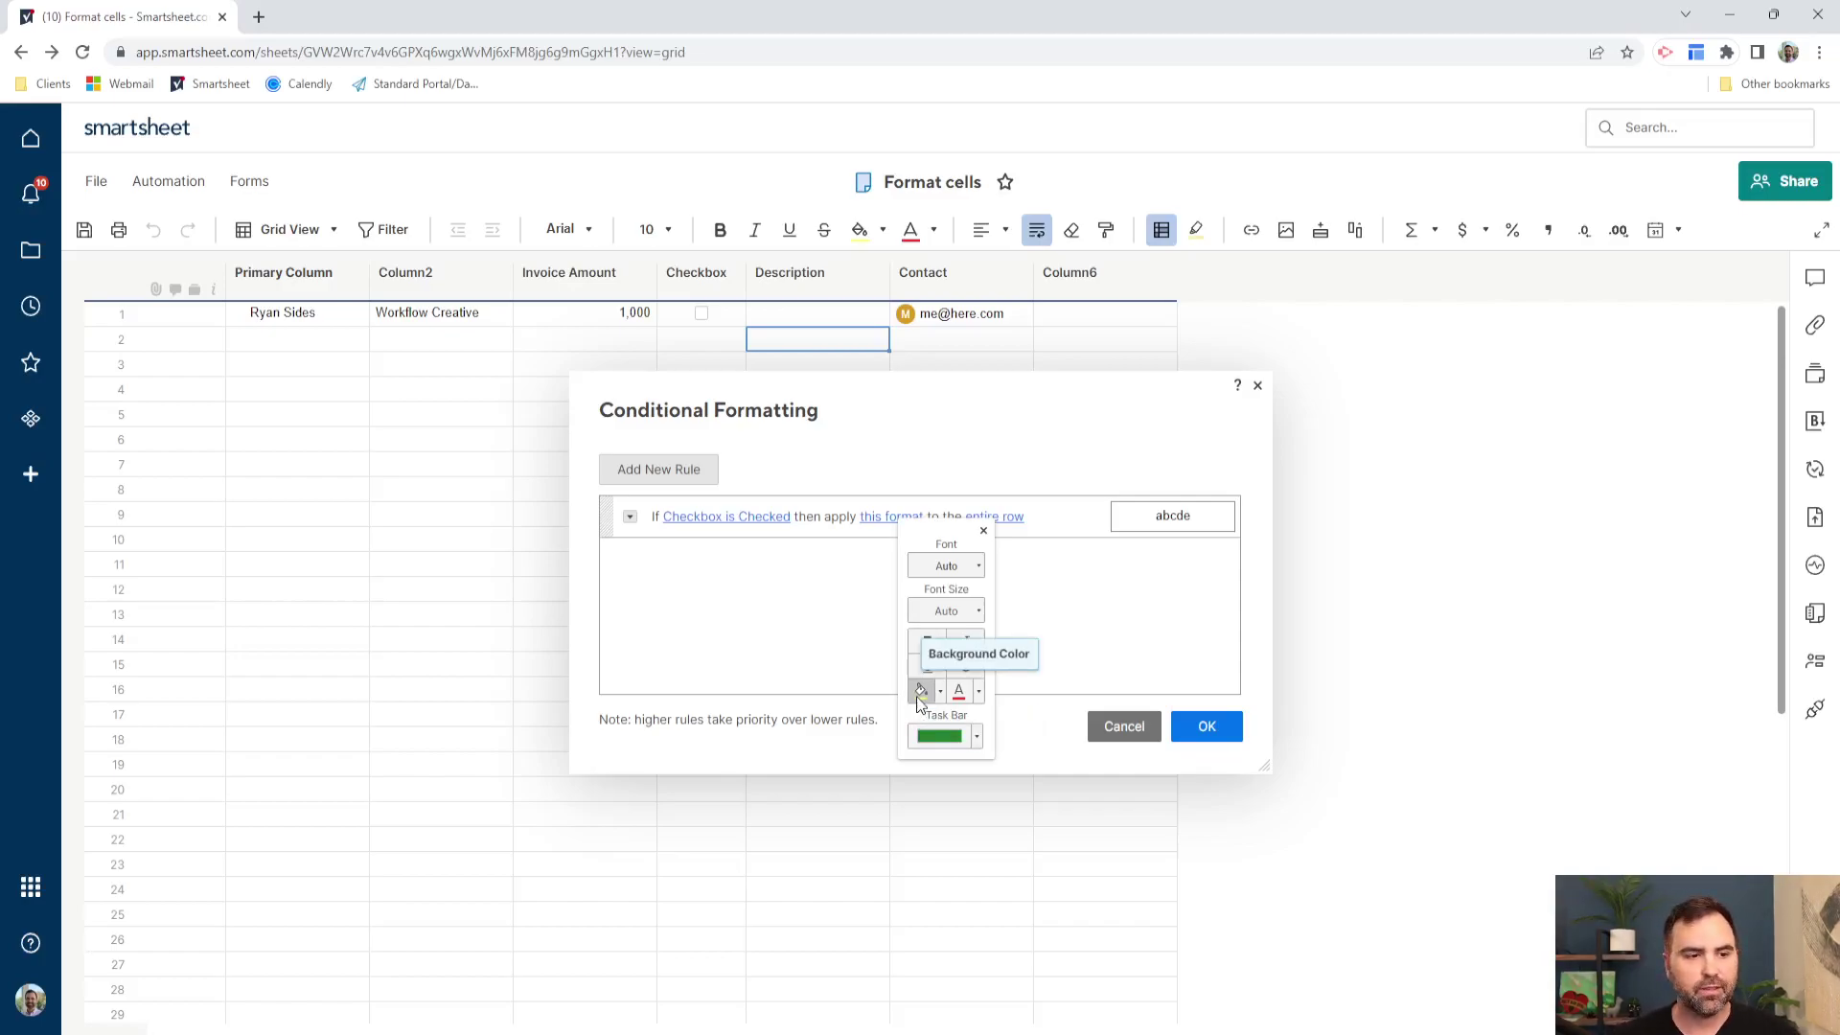
click(919, 700)
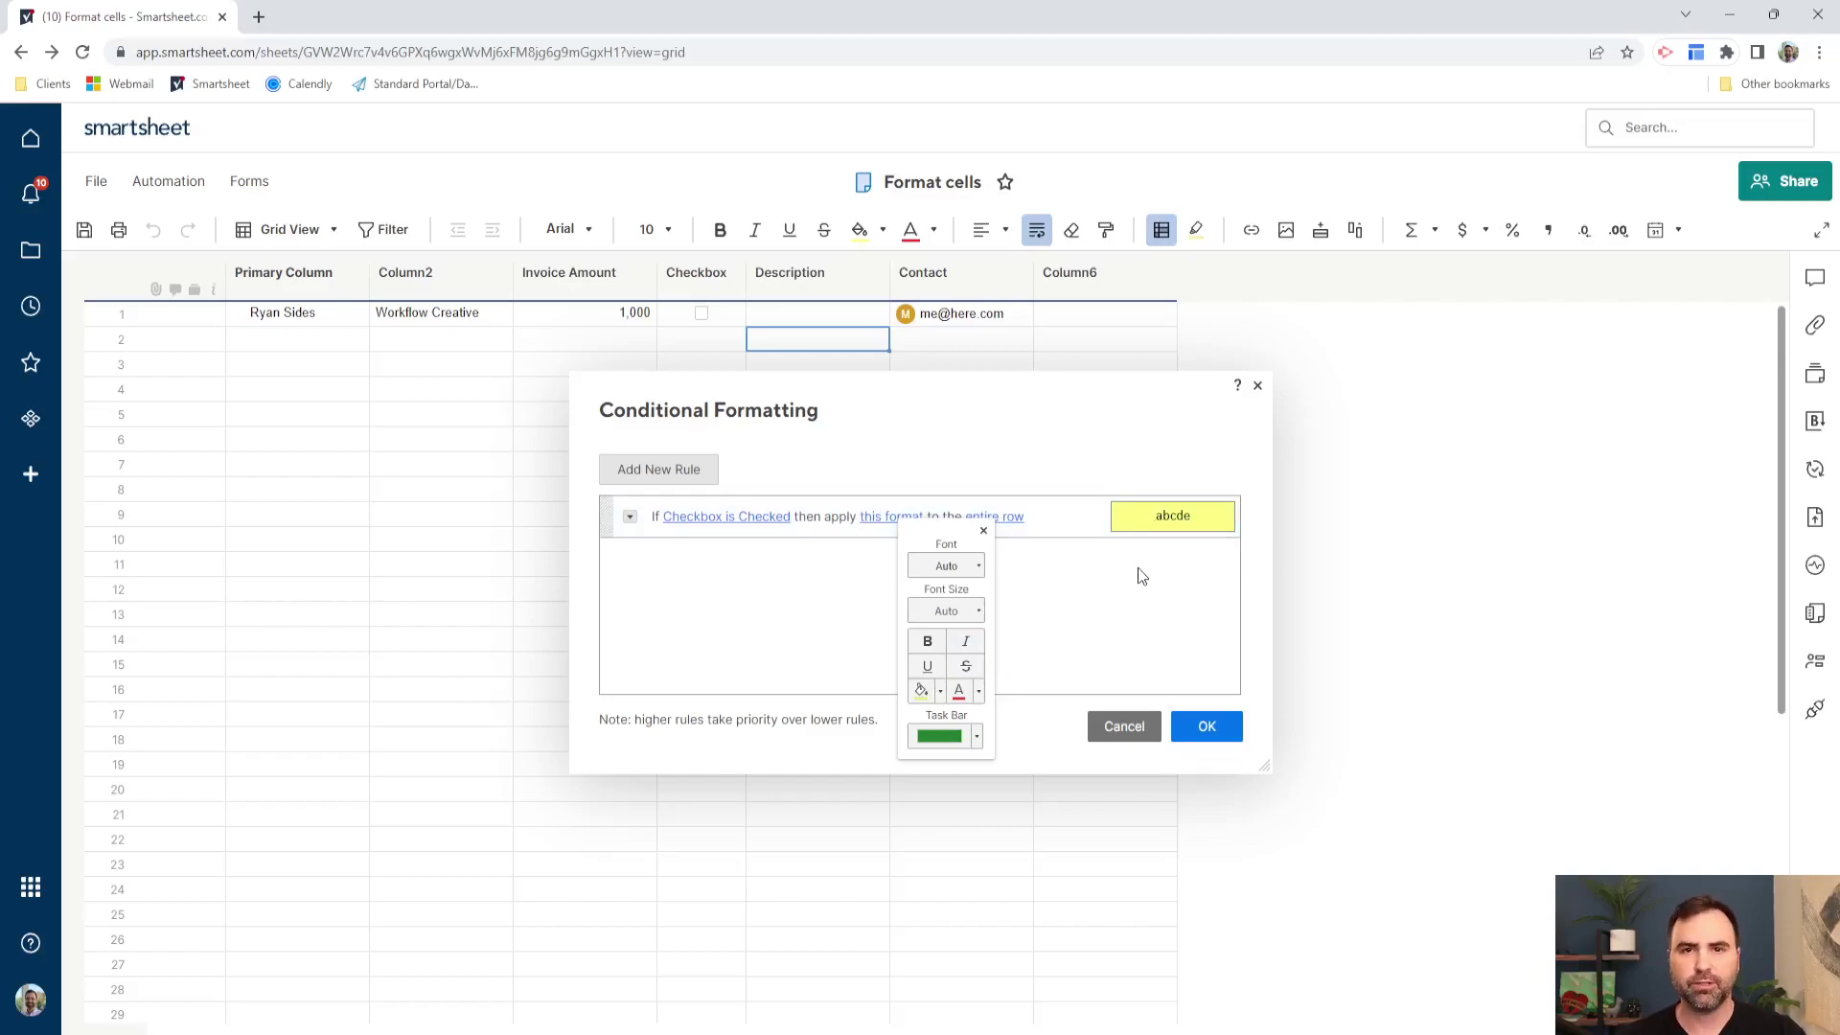
click(942, 694)
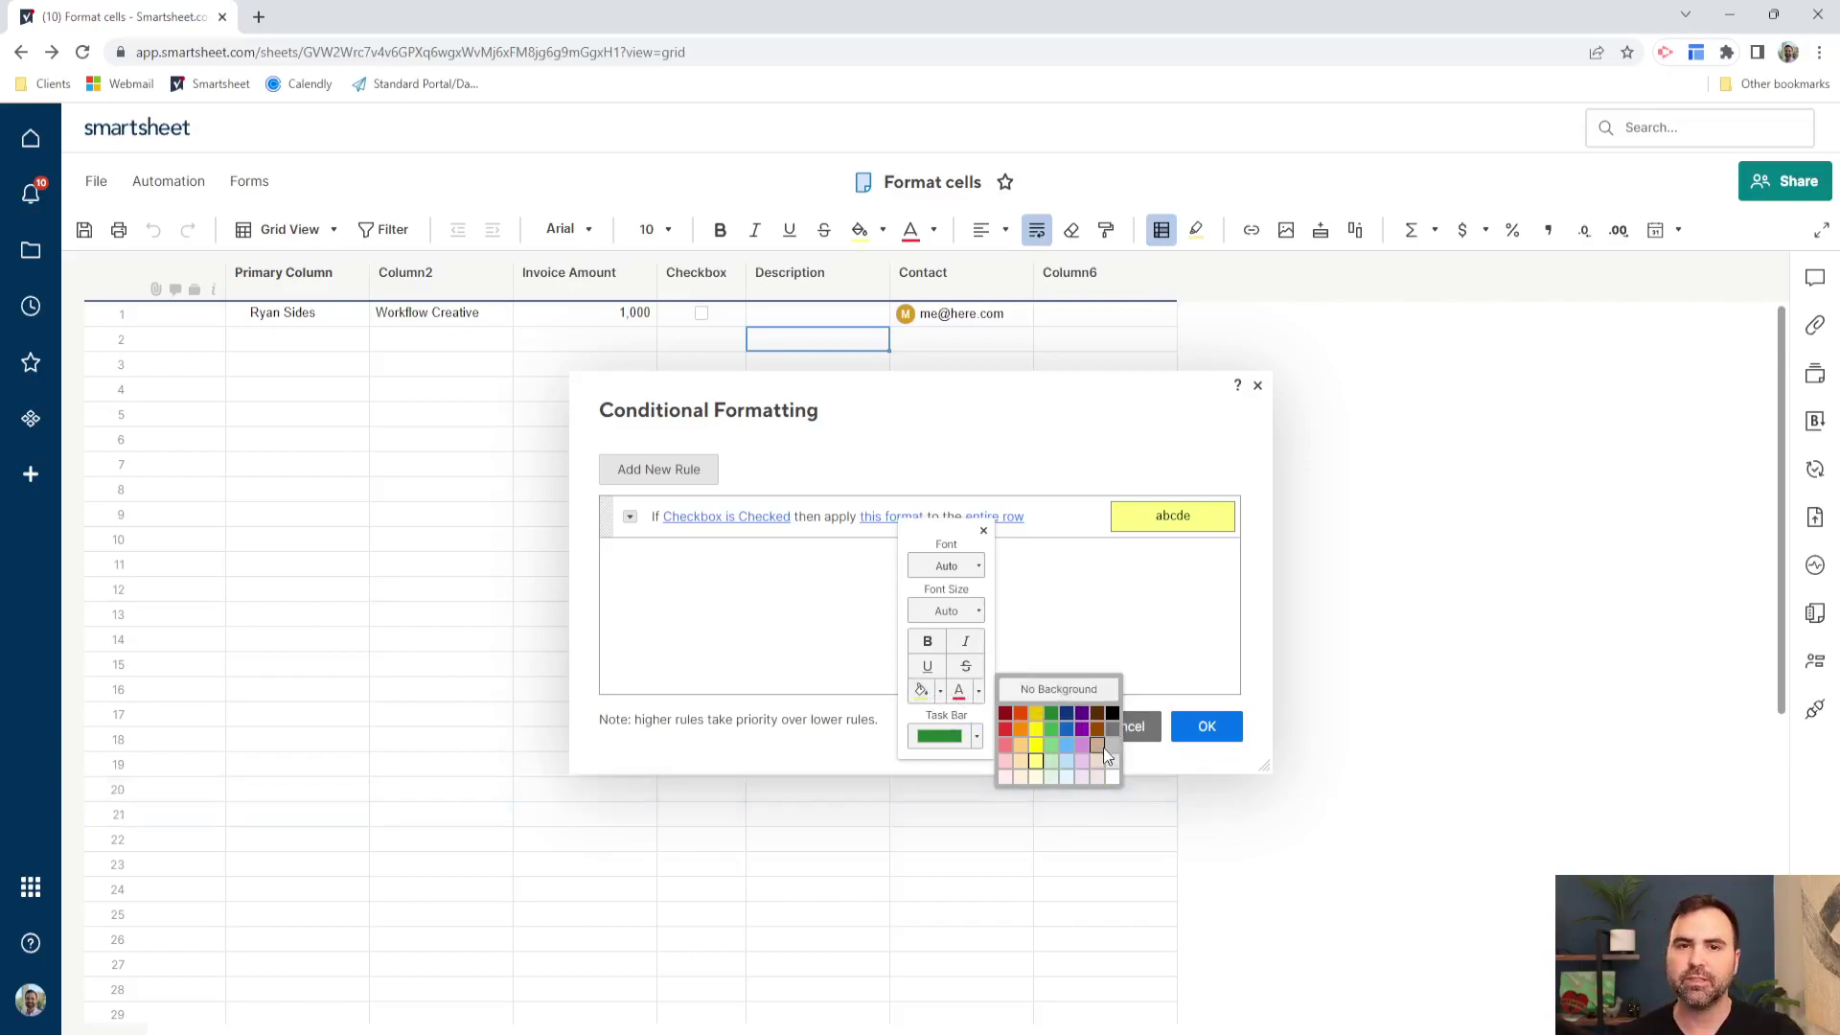
click(989, 711)
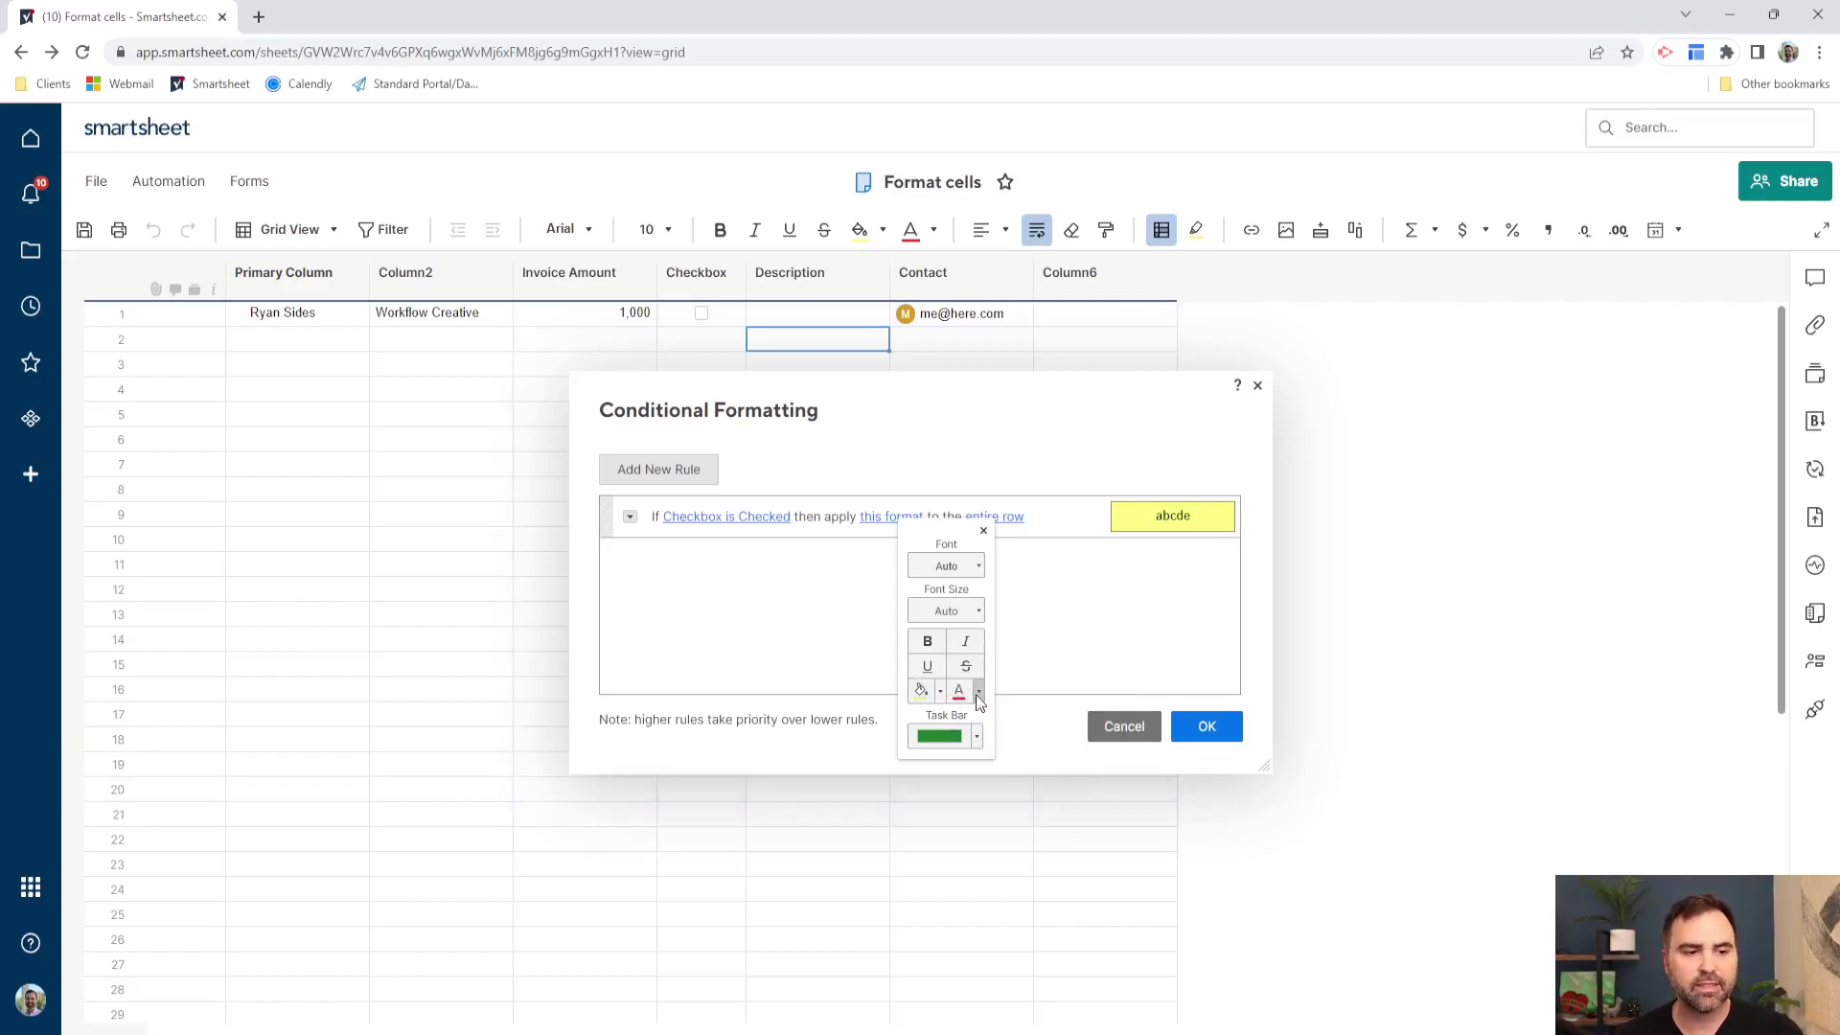
click(978, 694)
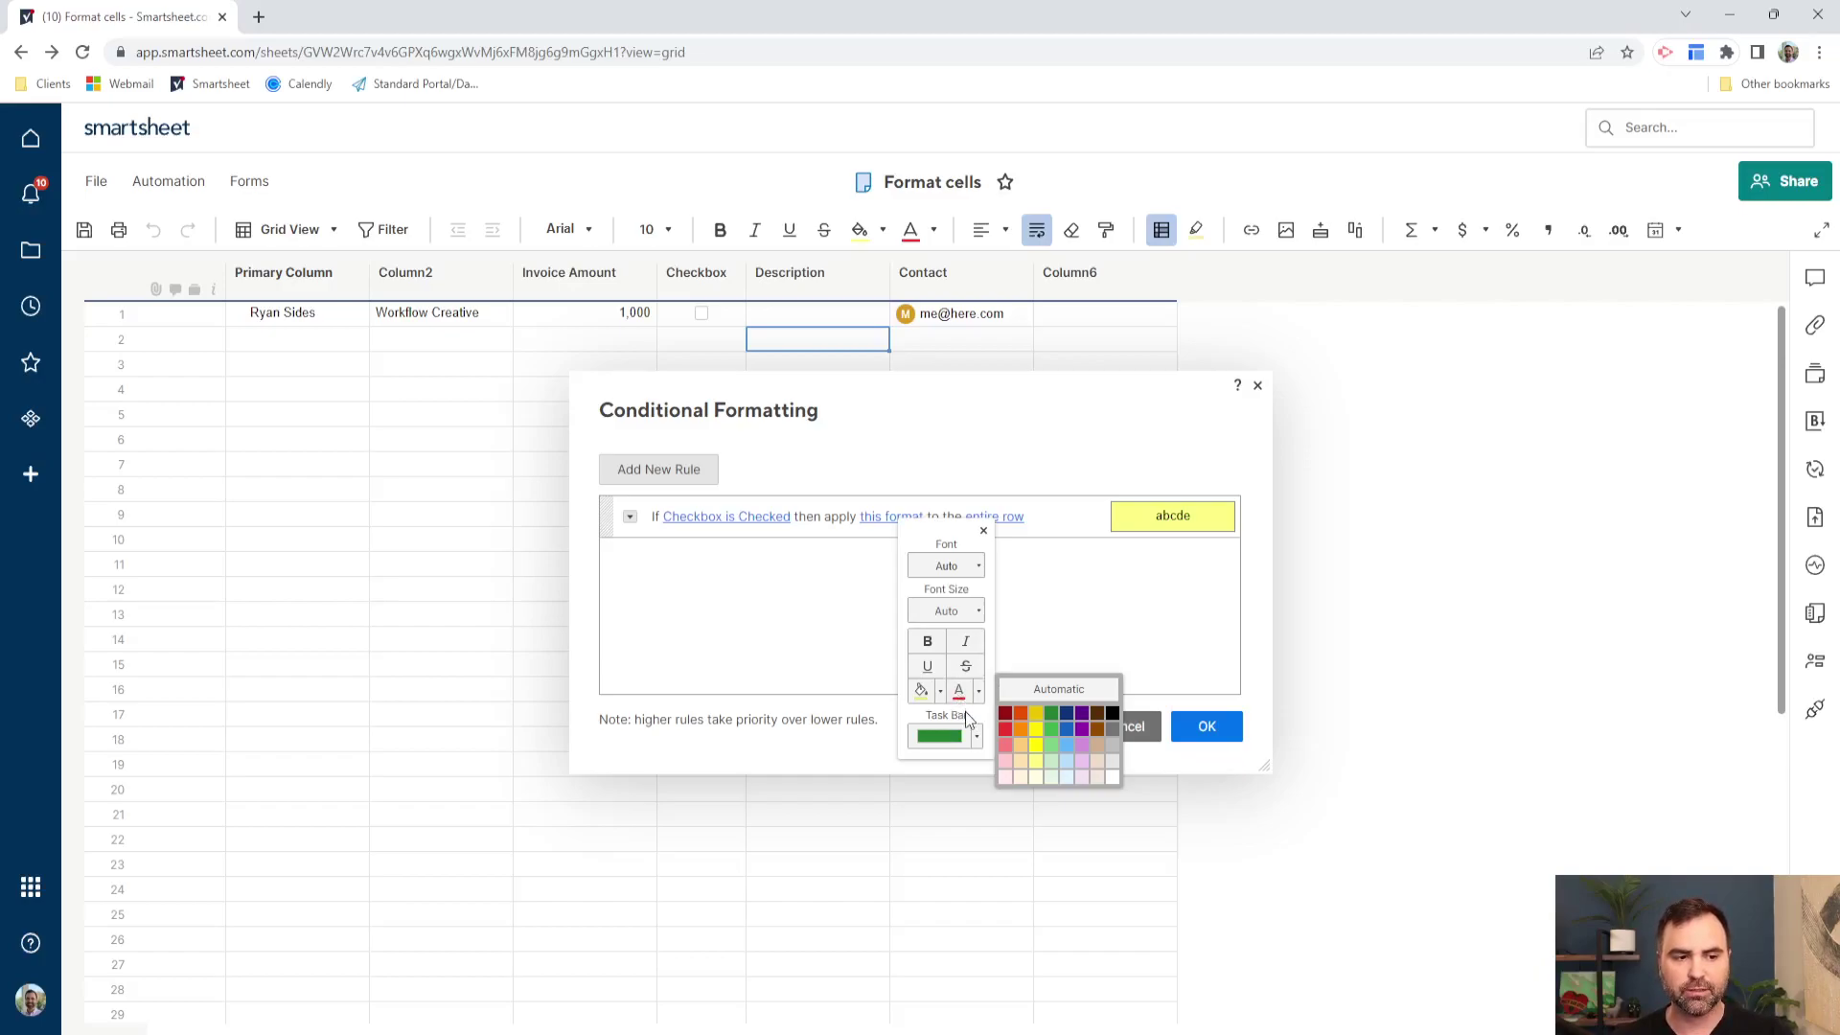
click(964, 711)
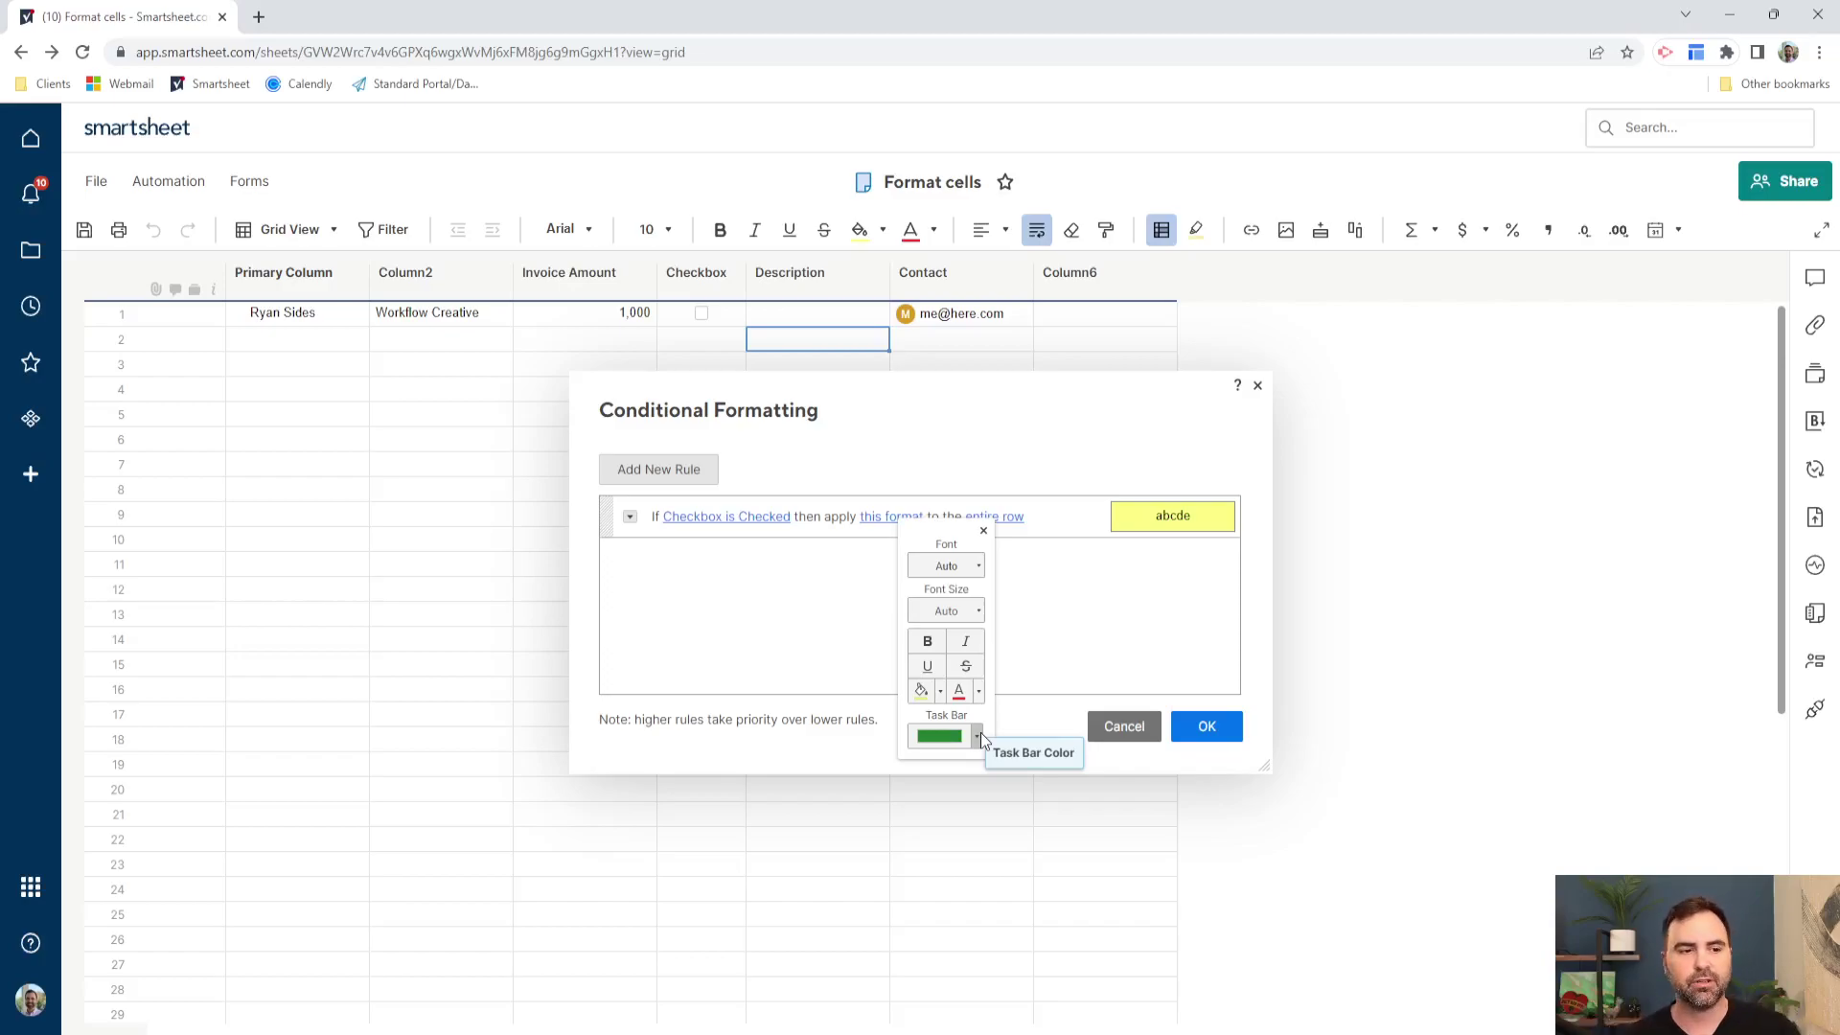
click(982, 531)
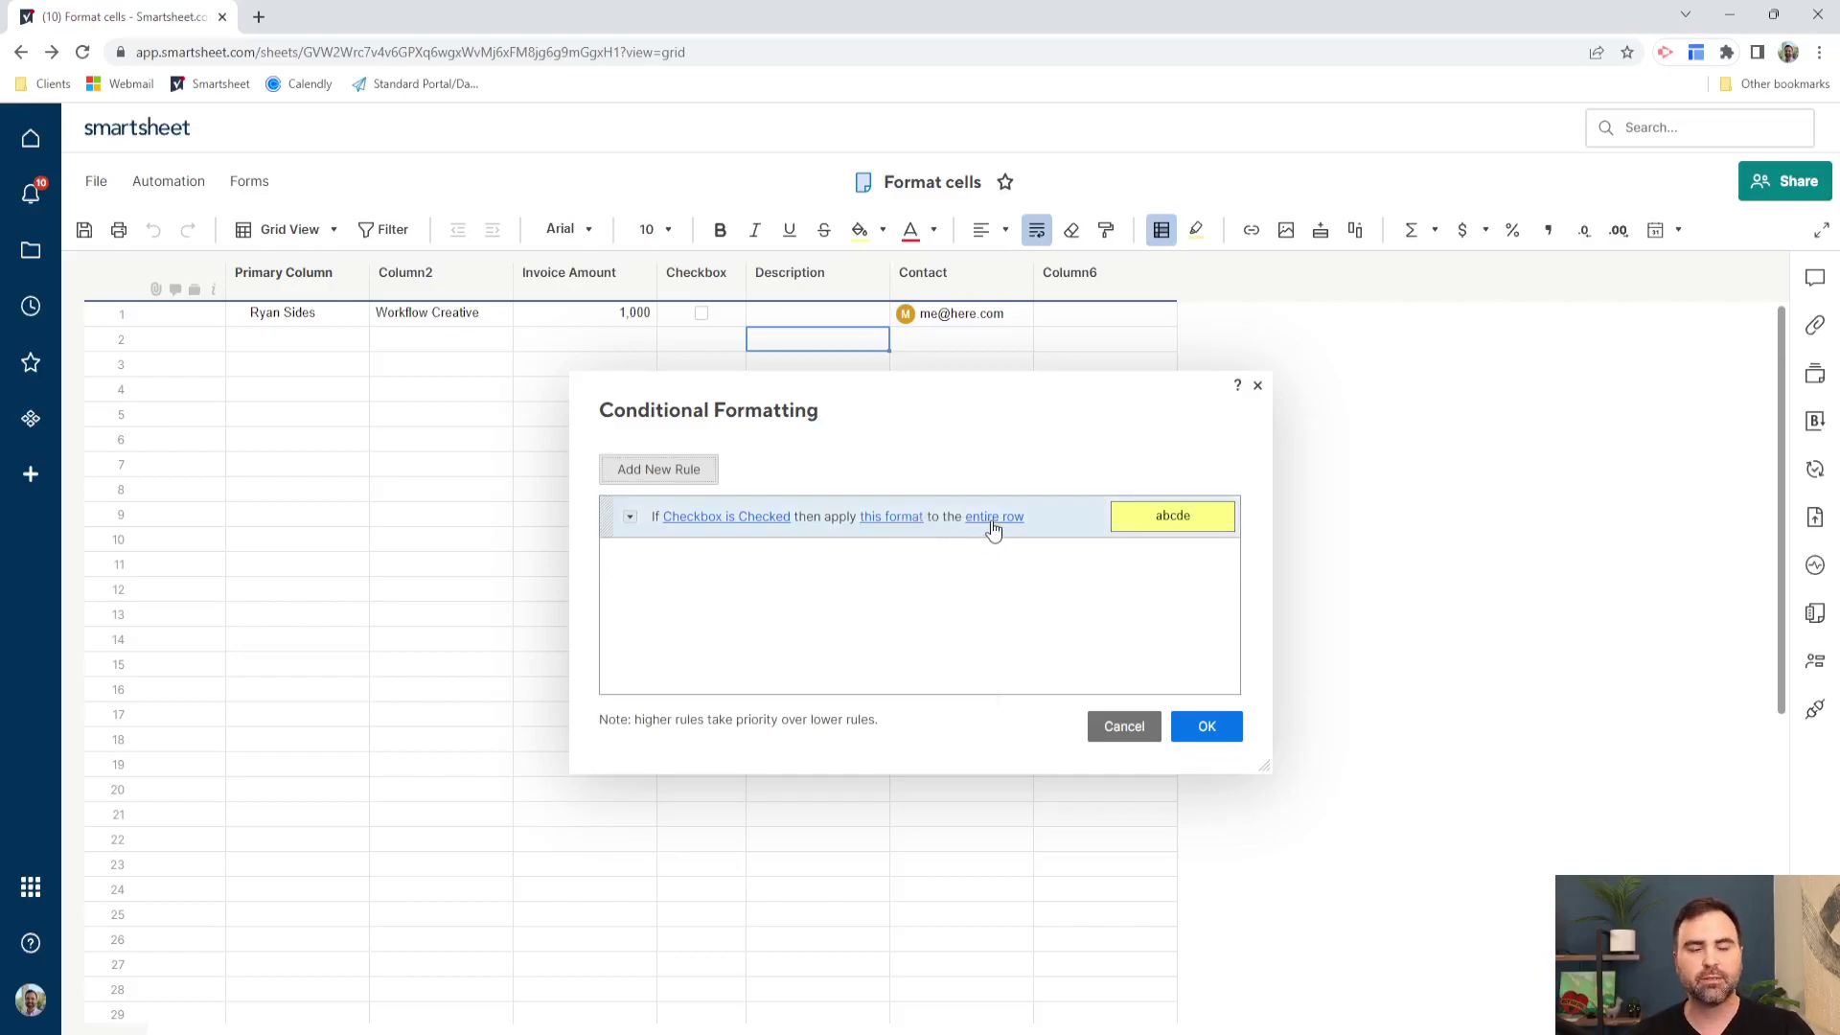
- Keep the yellow format applied to the entire row and save the rule
click(993, 522)
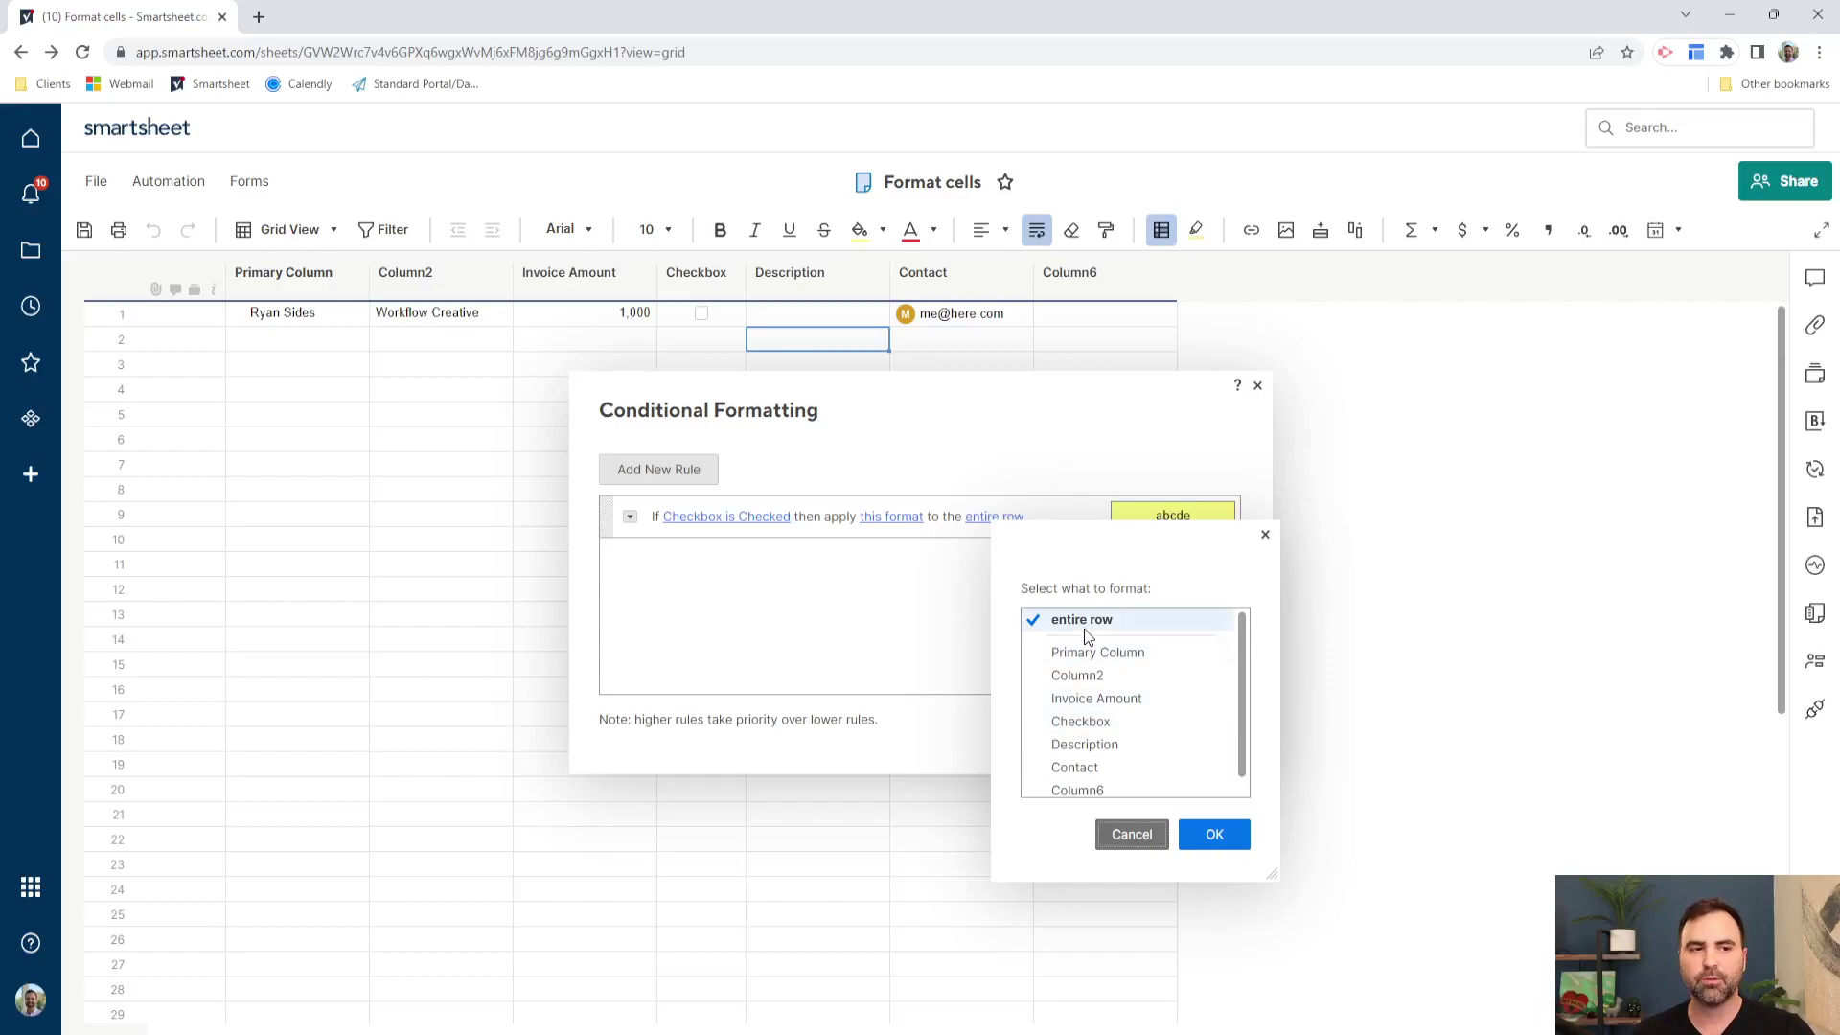
click(1214, 834)
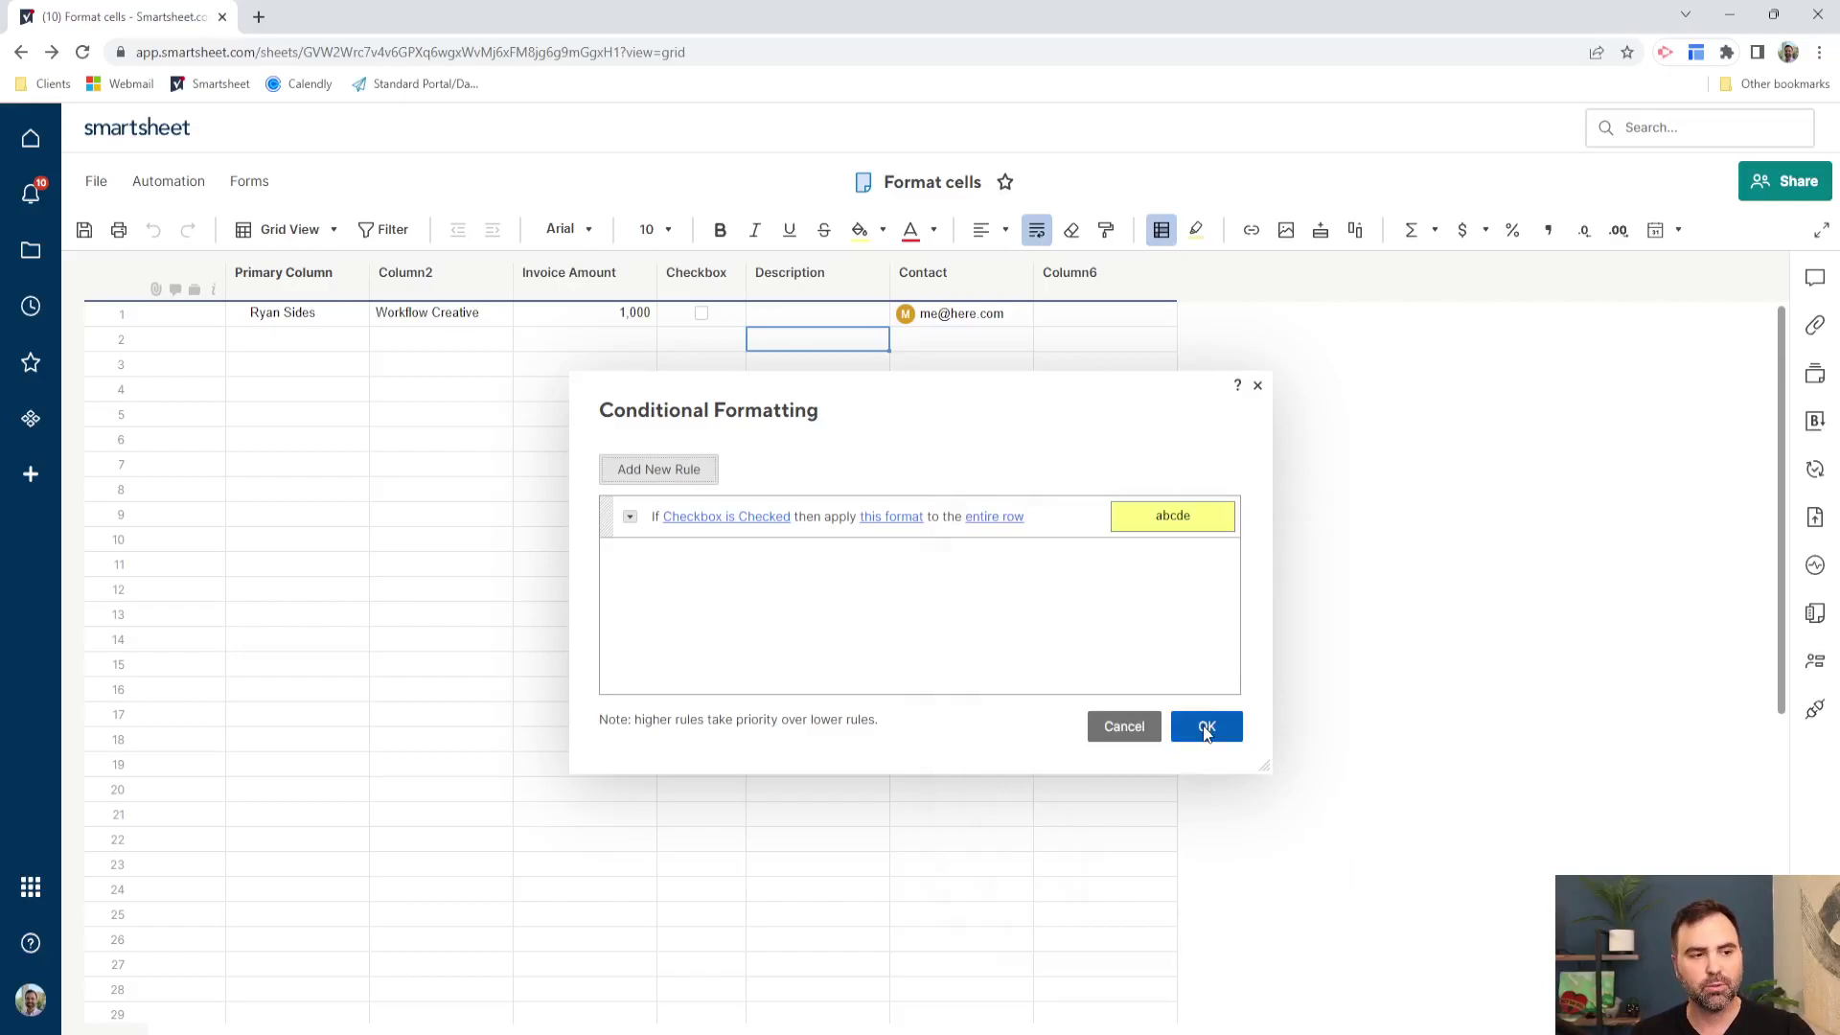
click(1206, 729)
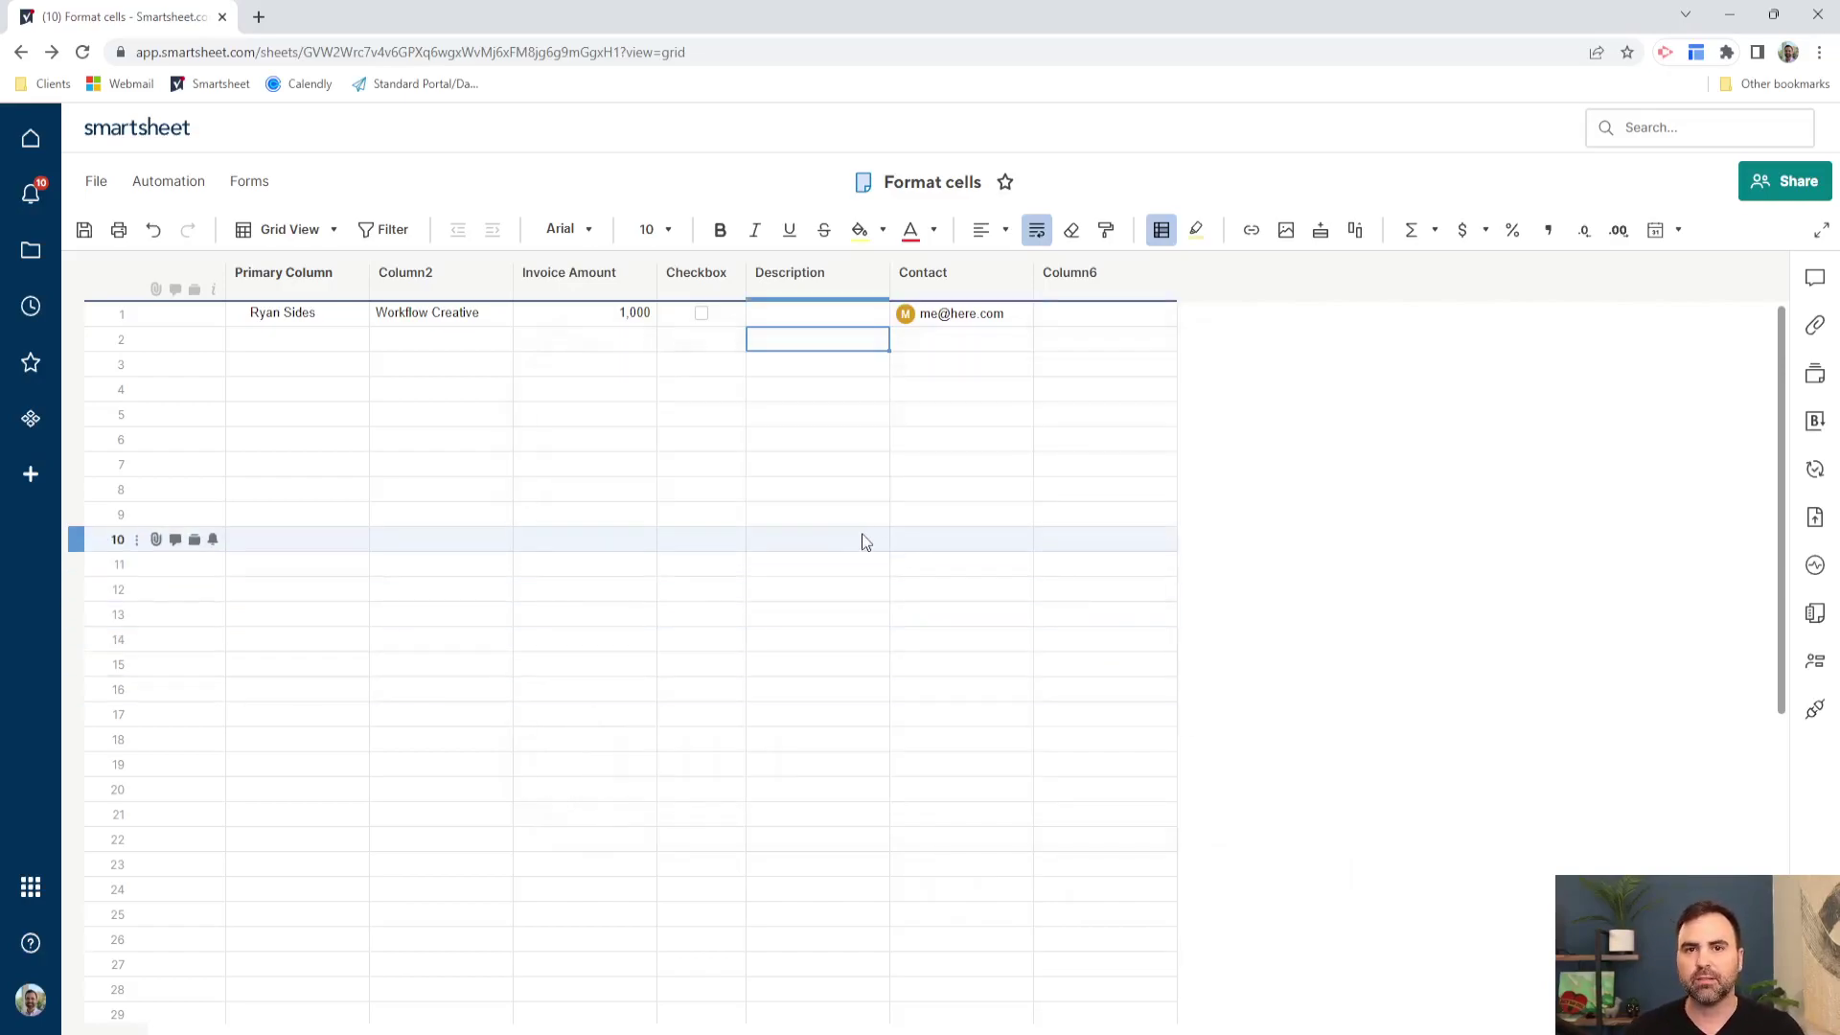
- Tick row 1's Checkbox to test the yellow highlight, then reopen the formatting rules
click(699, 317)
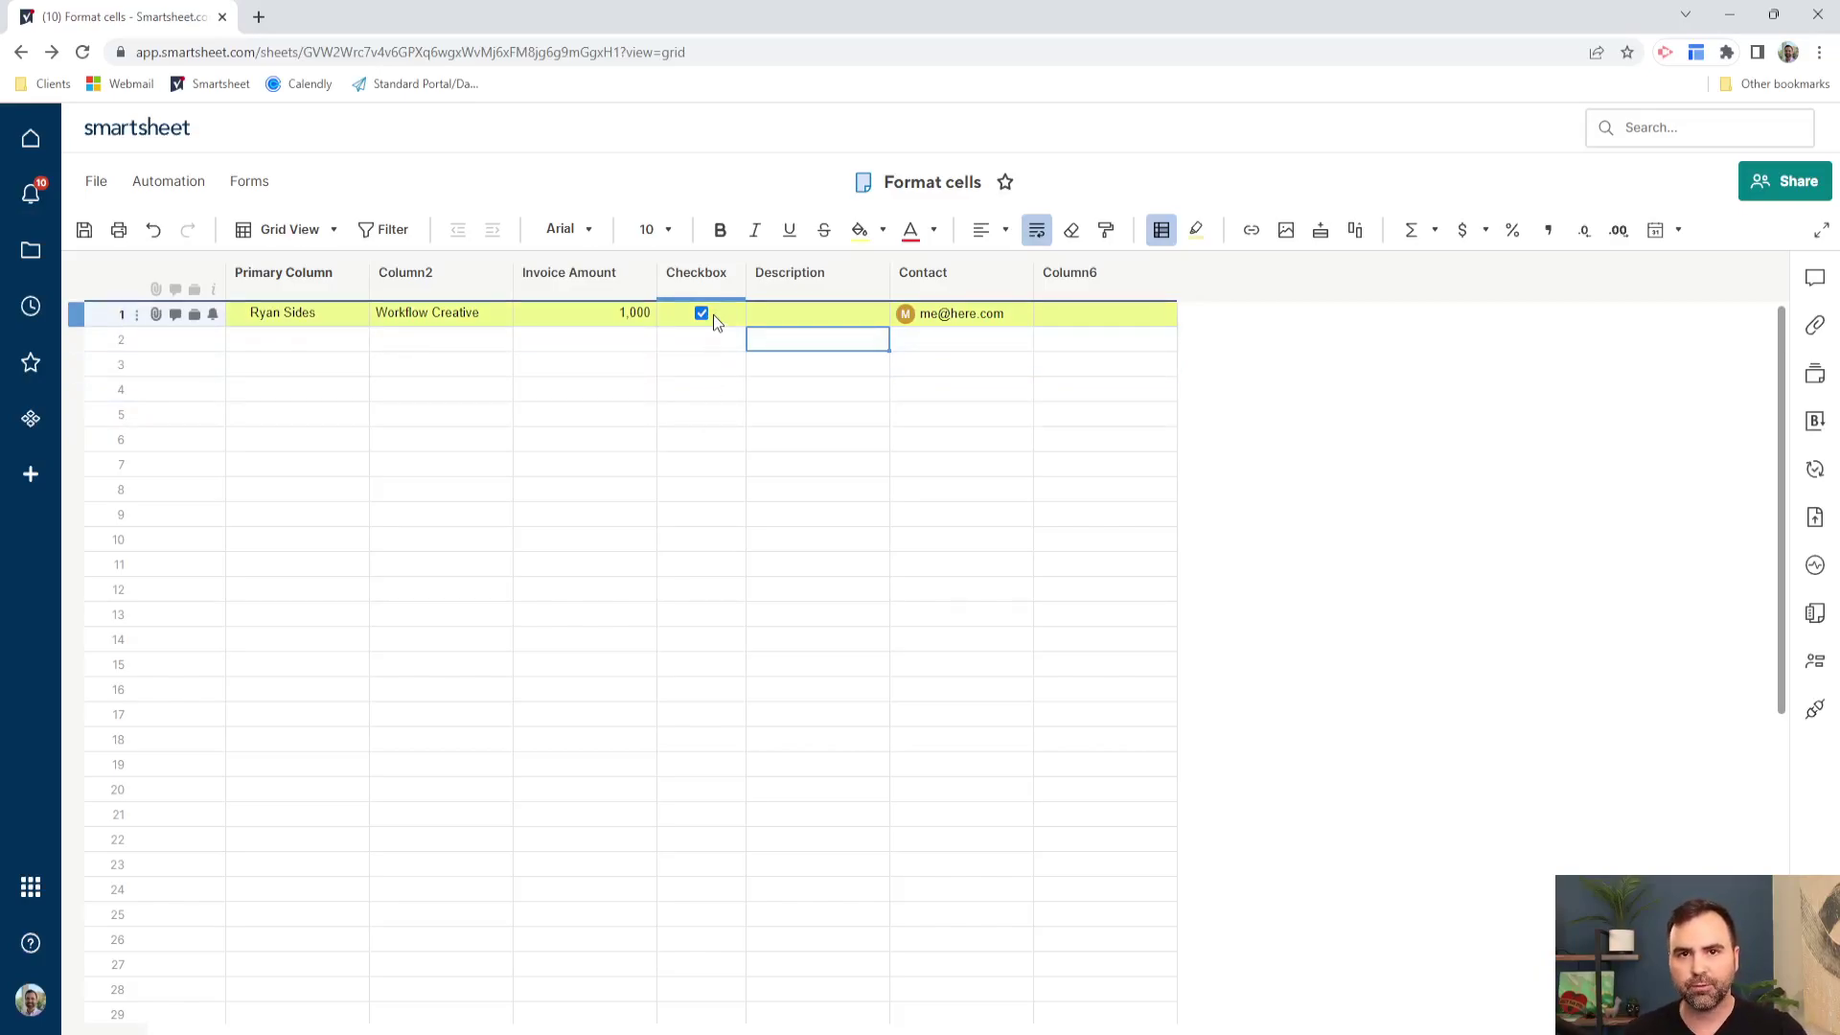
click(1165, 232)
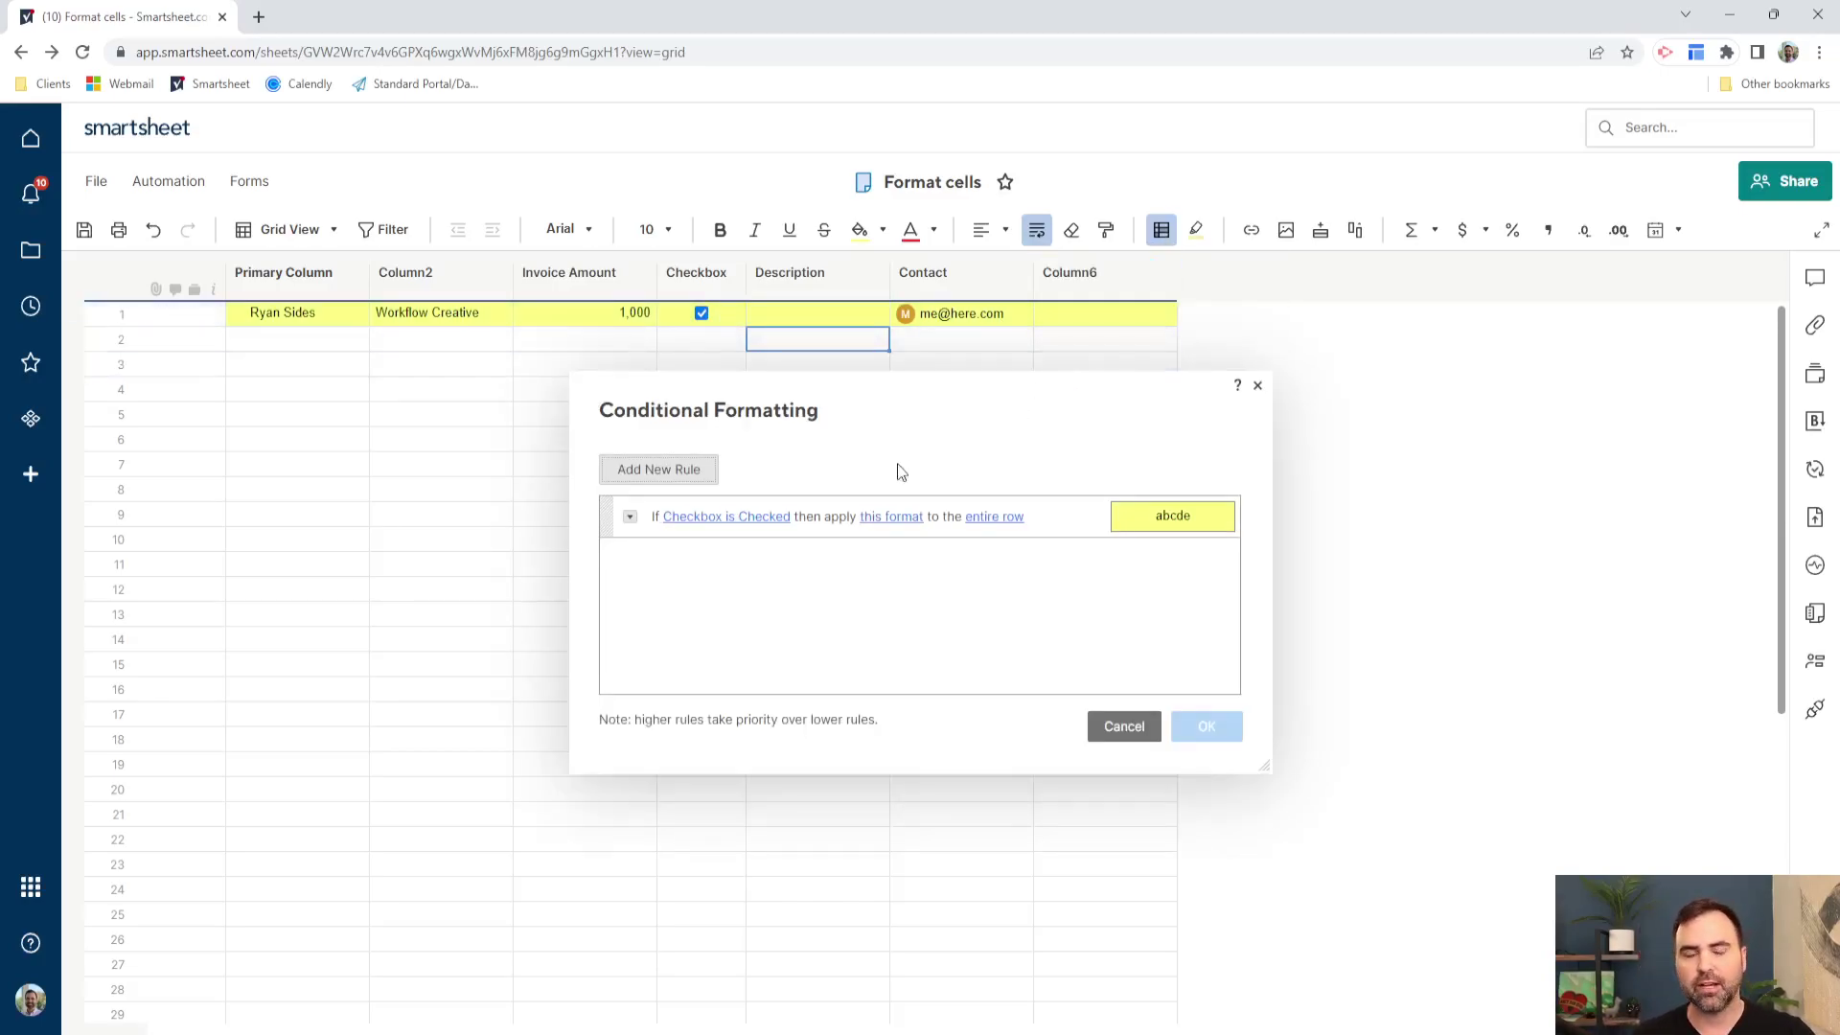
- Add a second AND condition to the Checkbox rule and start defining it
click(629, 517)
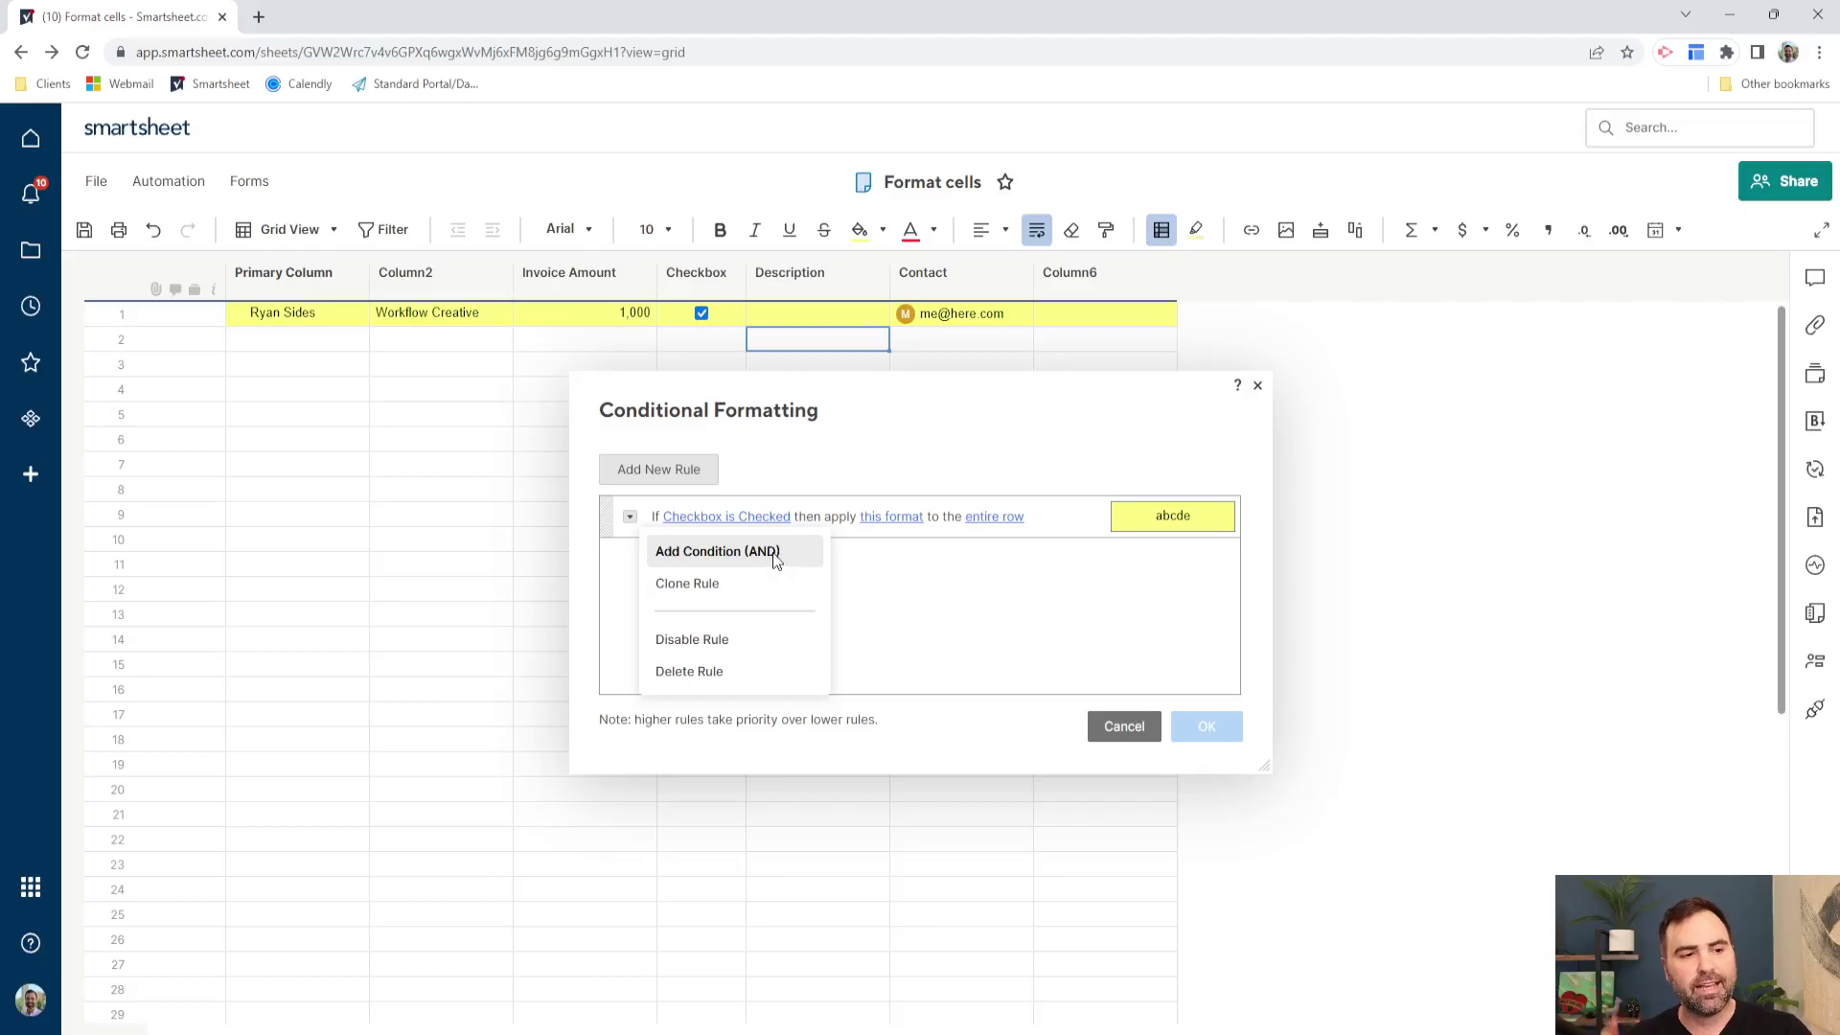
click(778, 563)
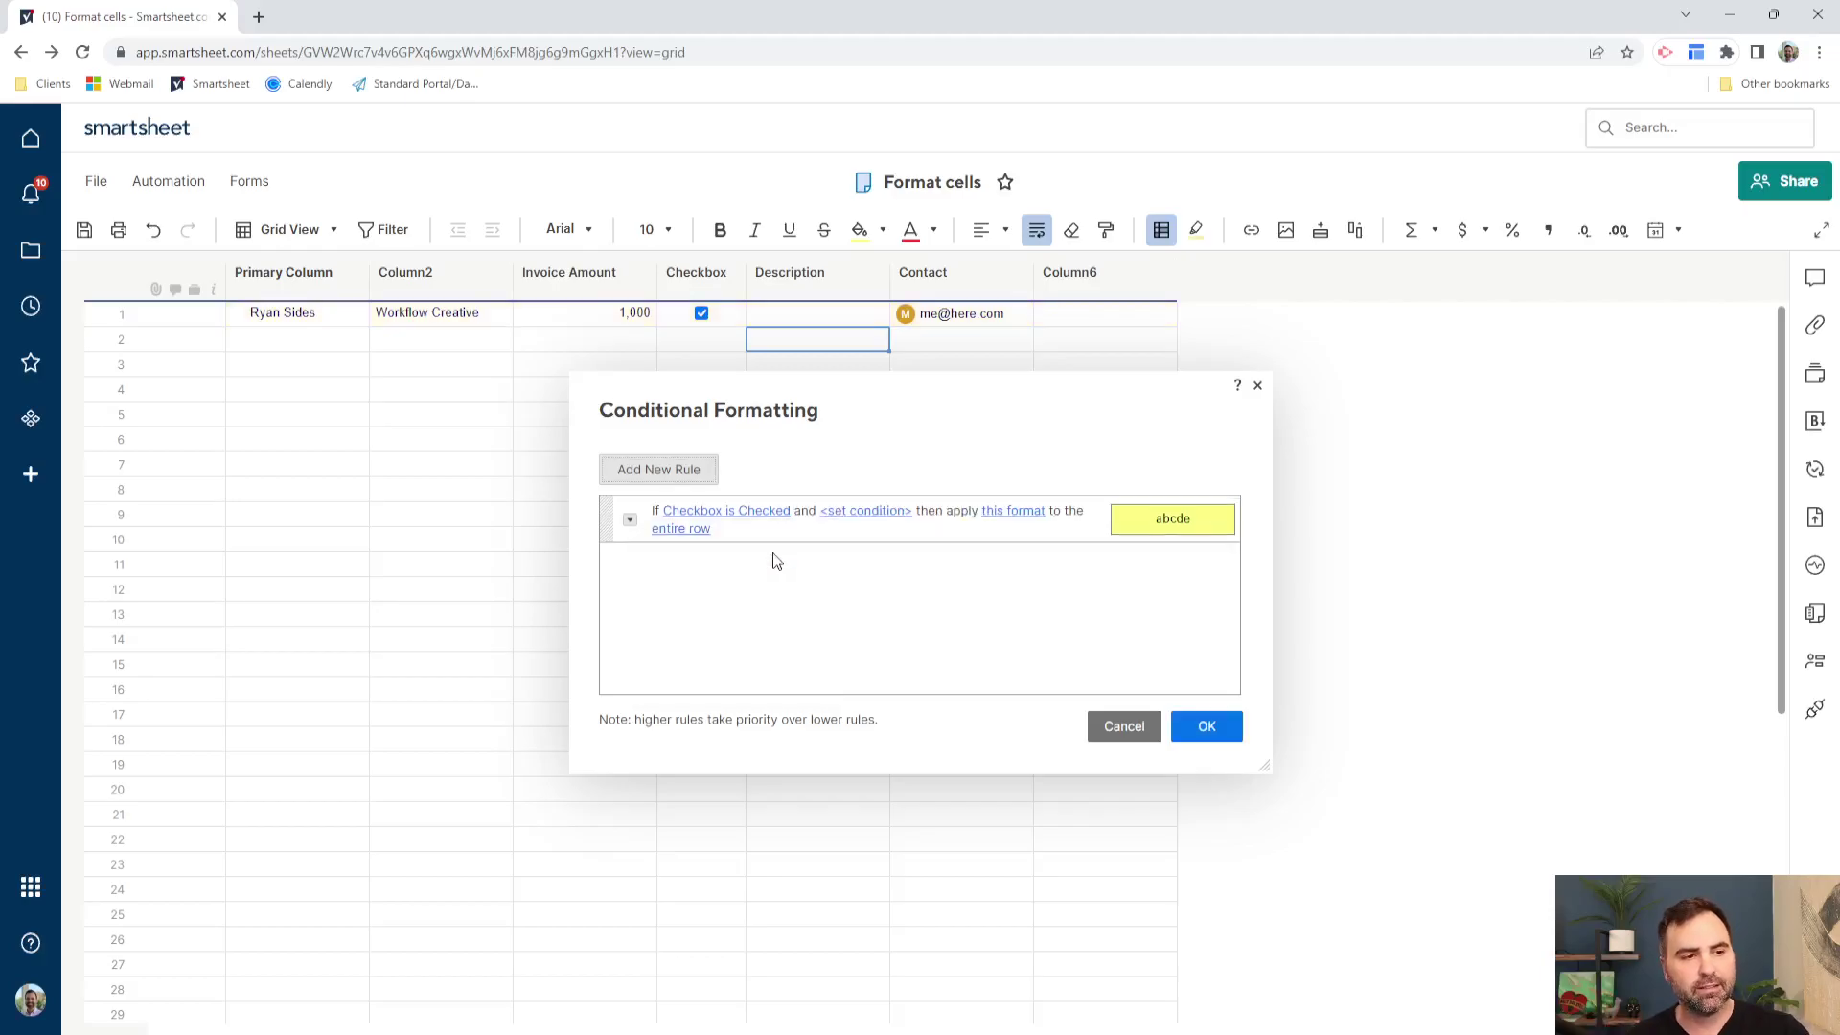
click(880, 512)
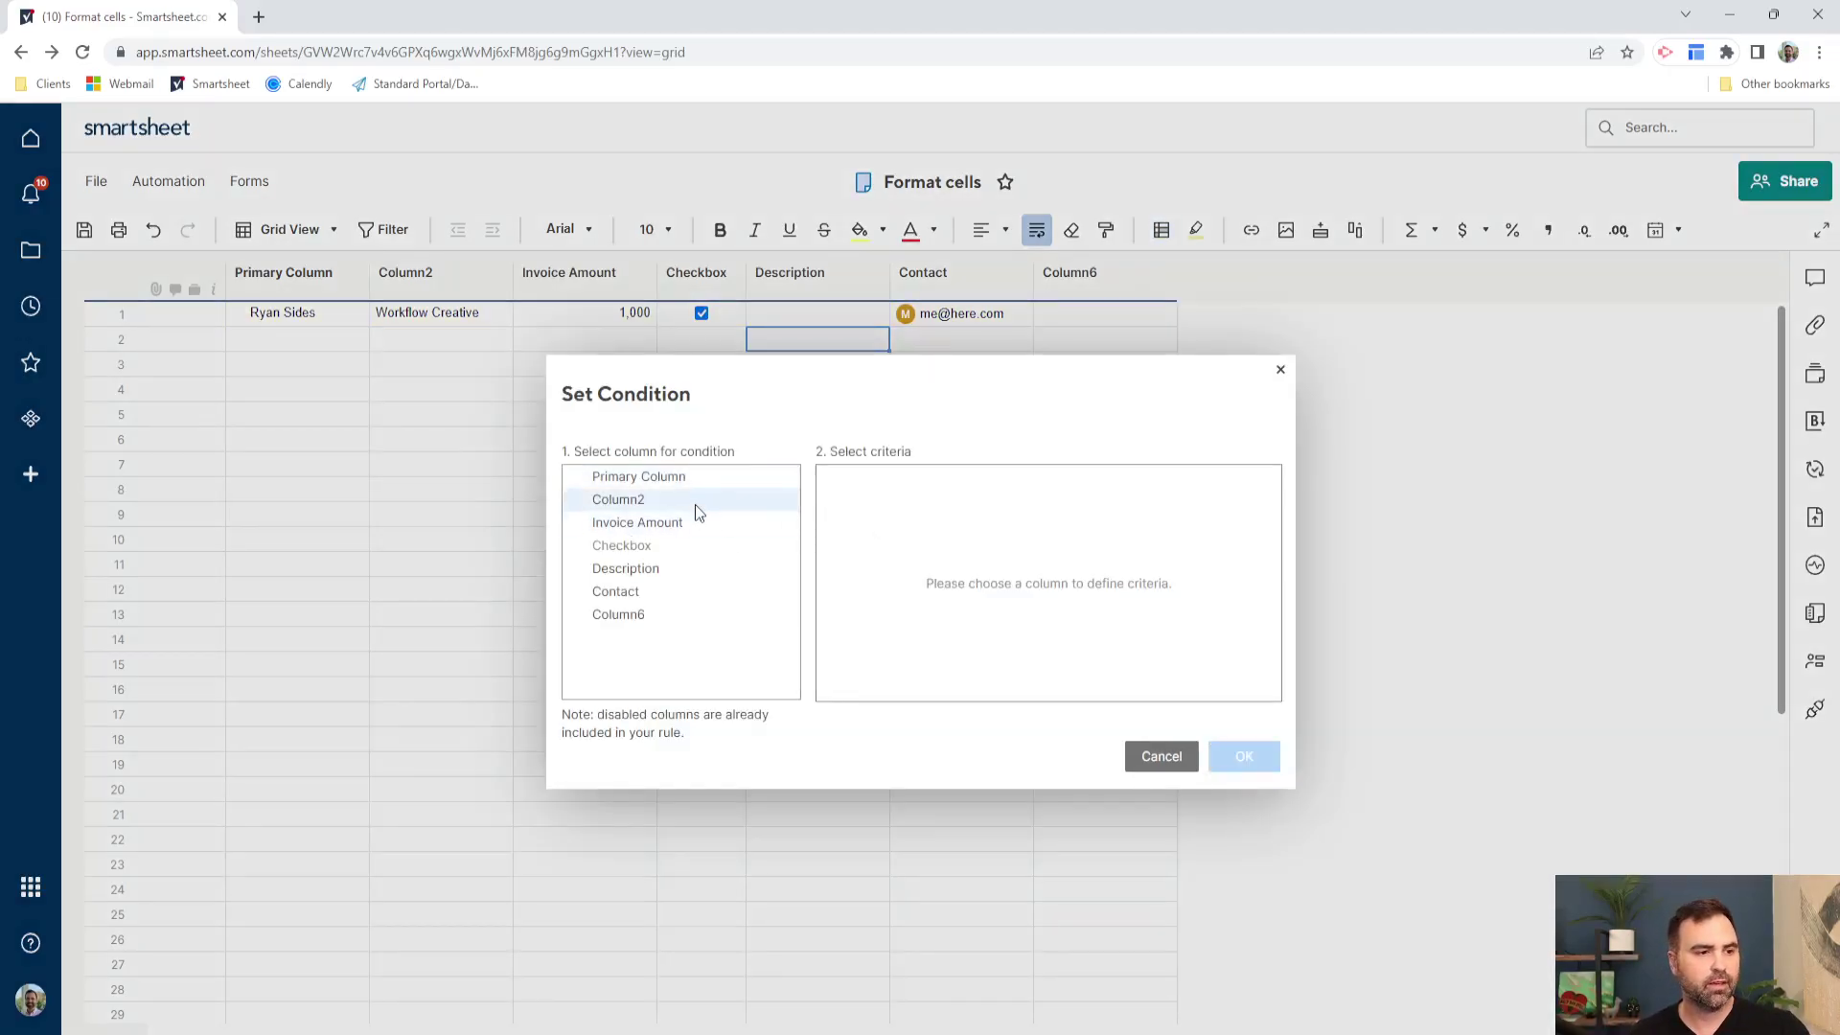
- Set the second condition to Primary Column contains 'Mark'
click(686, 479)
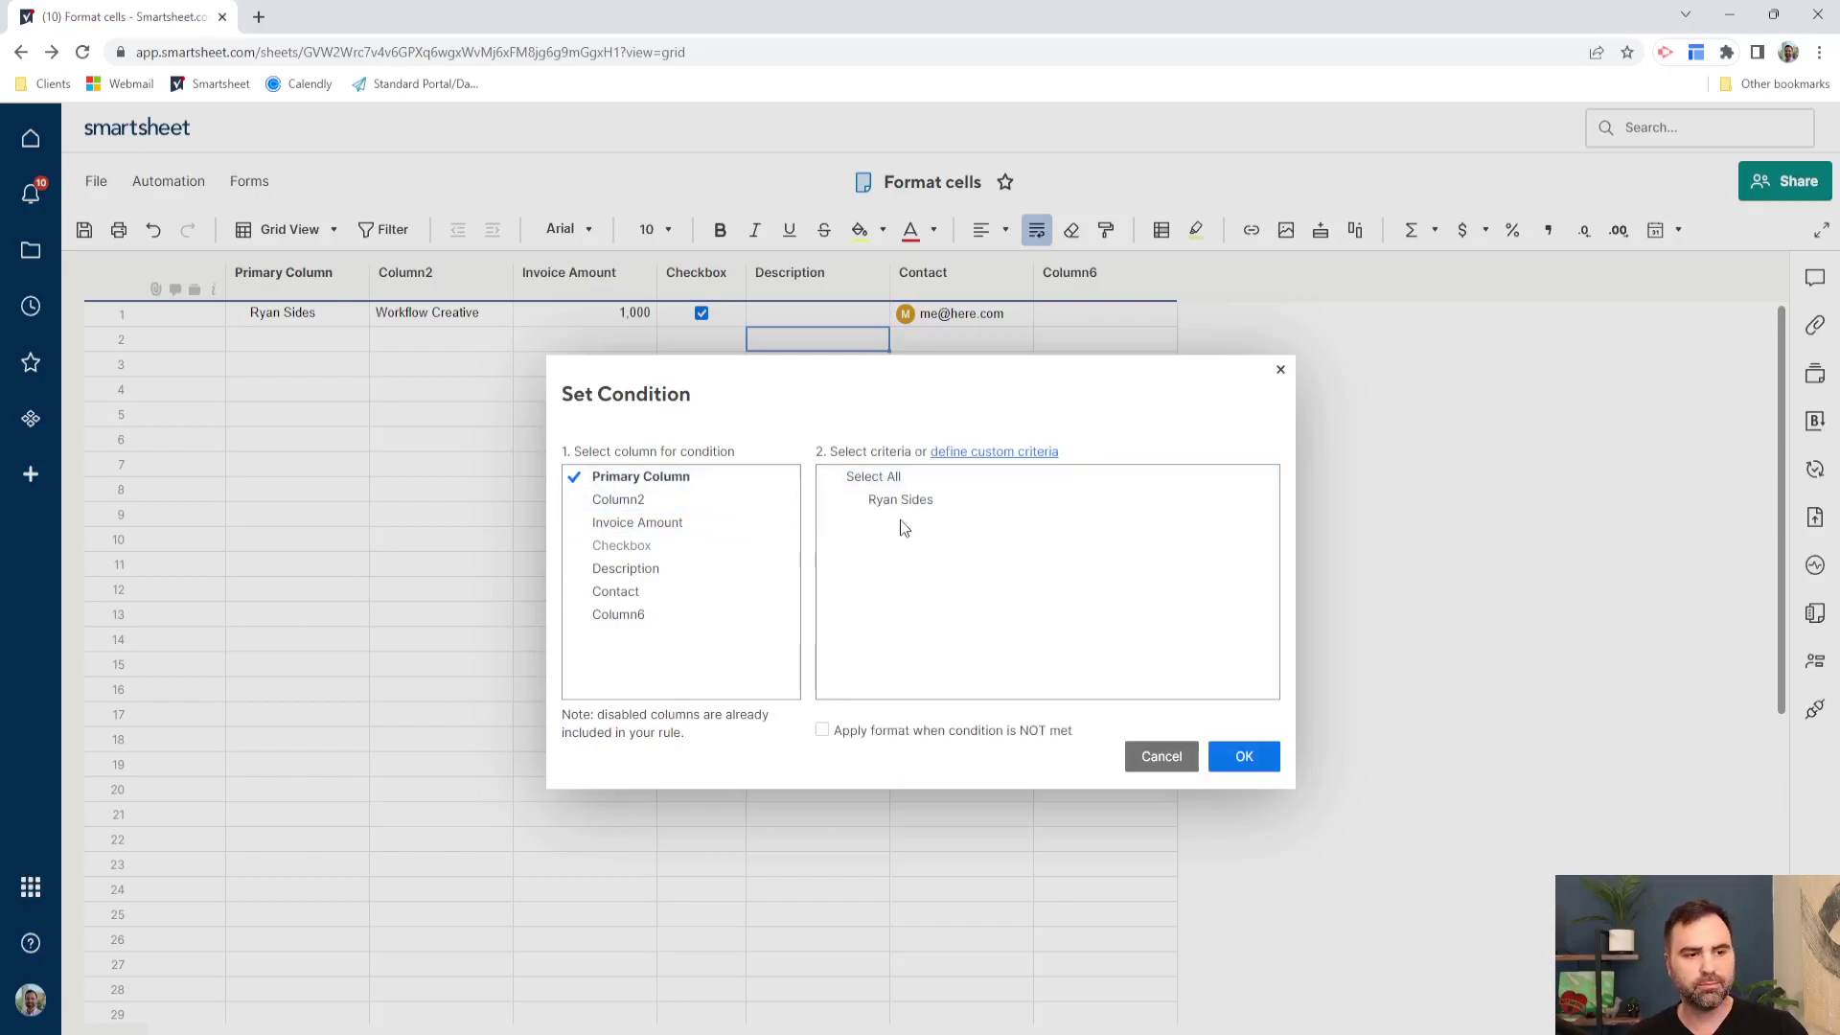
click(922, 502)
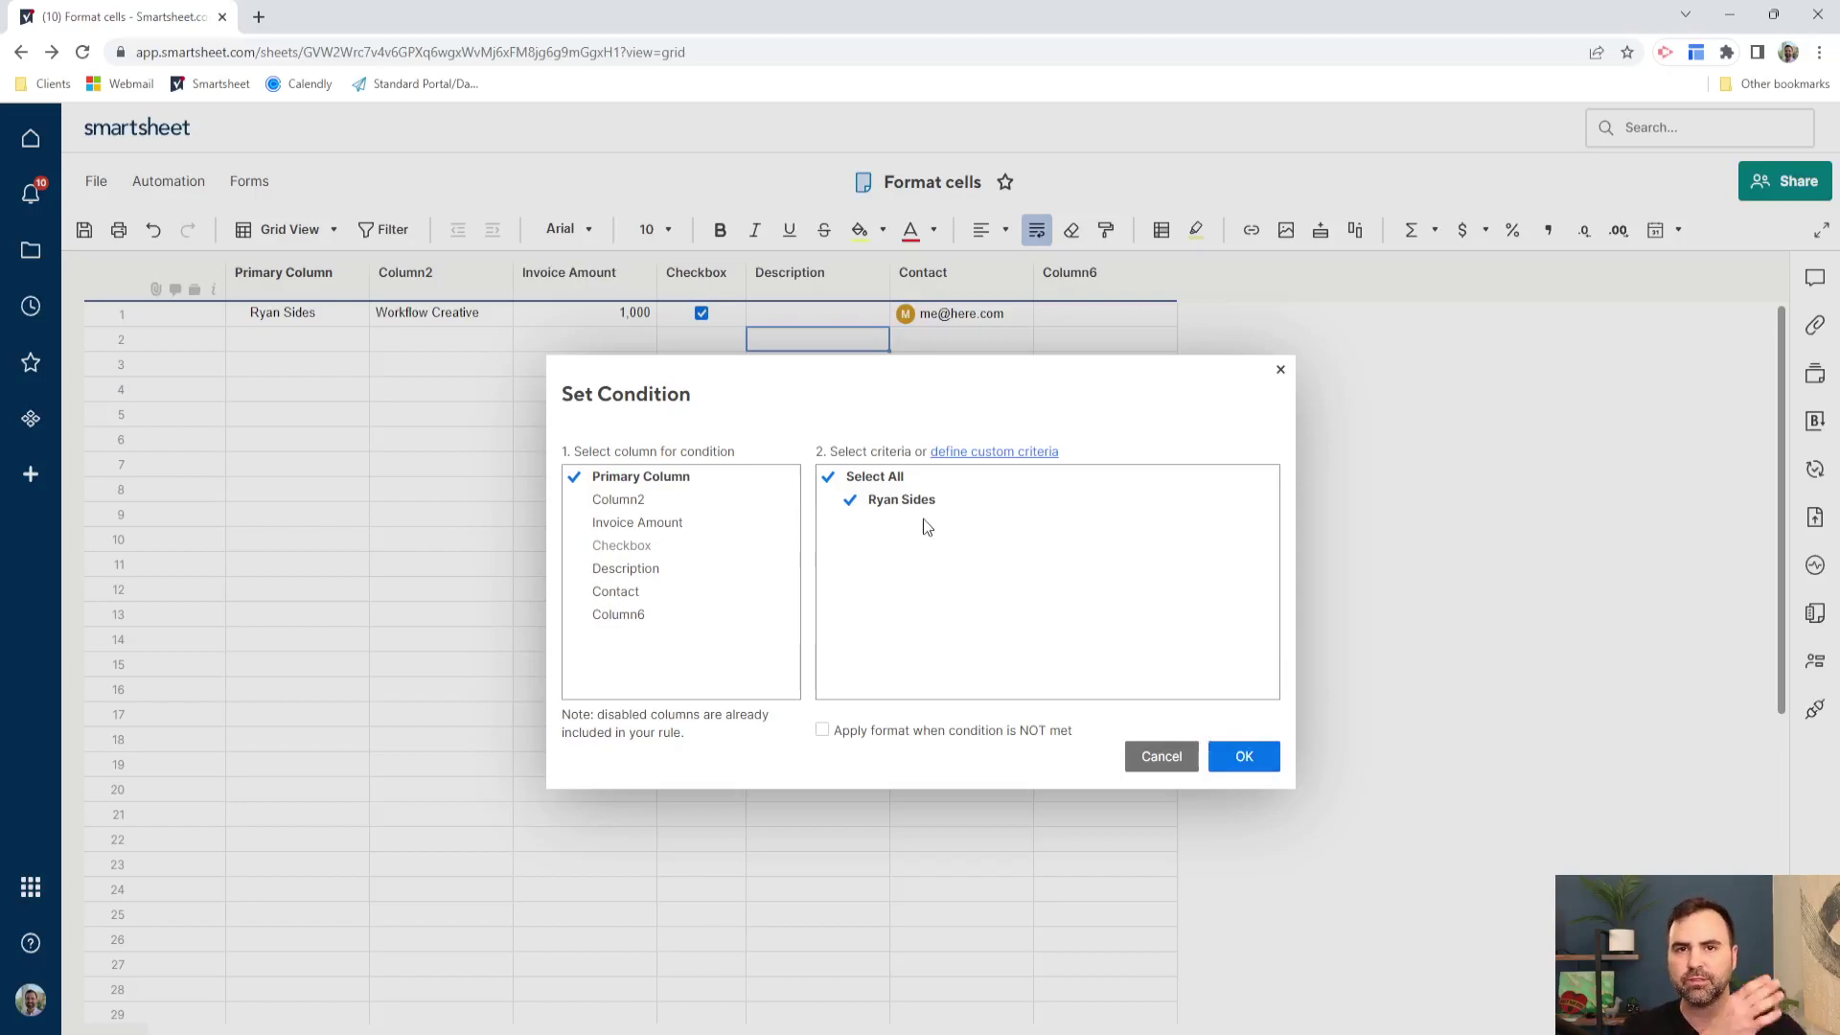
click(988, 452)
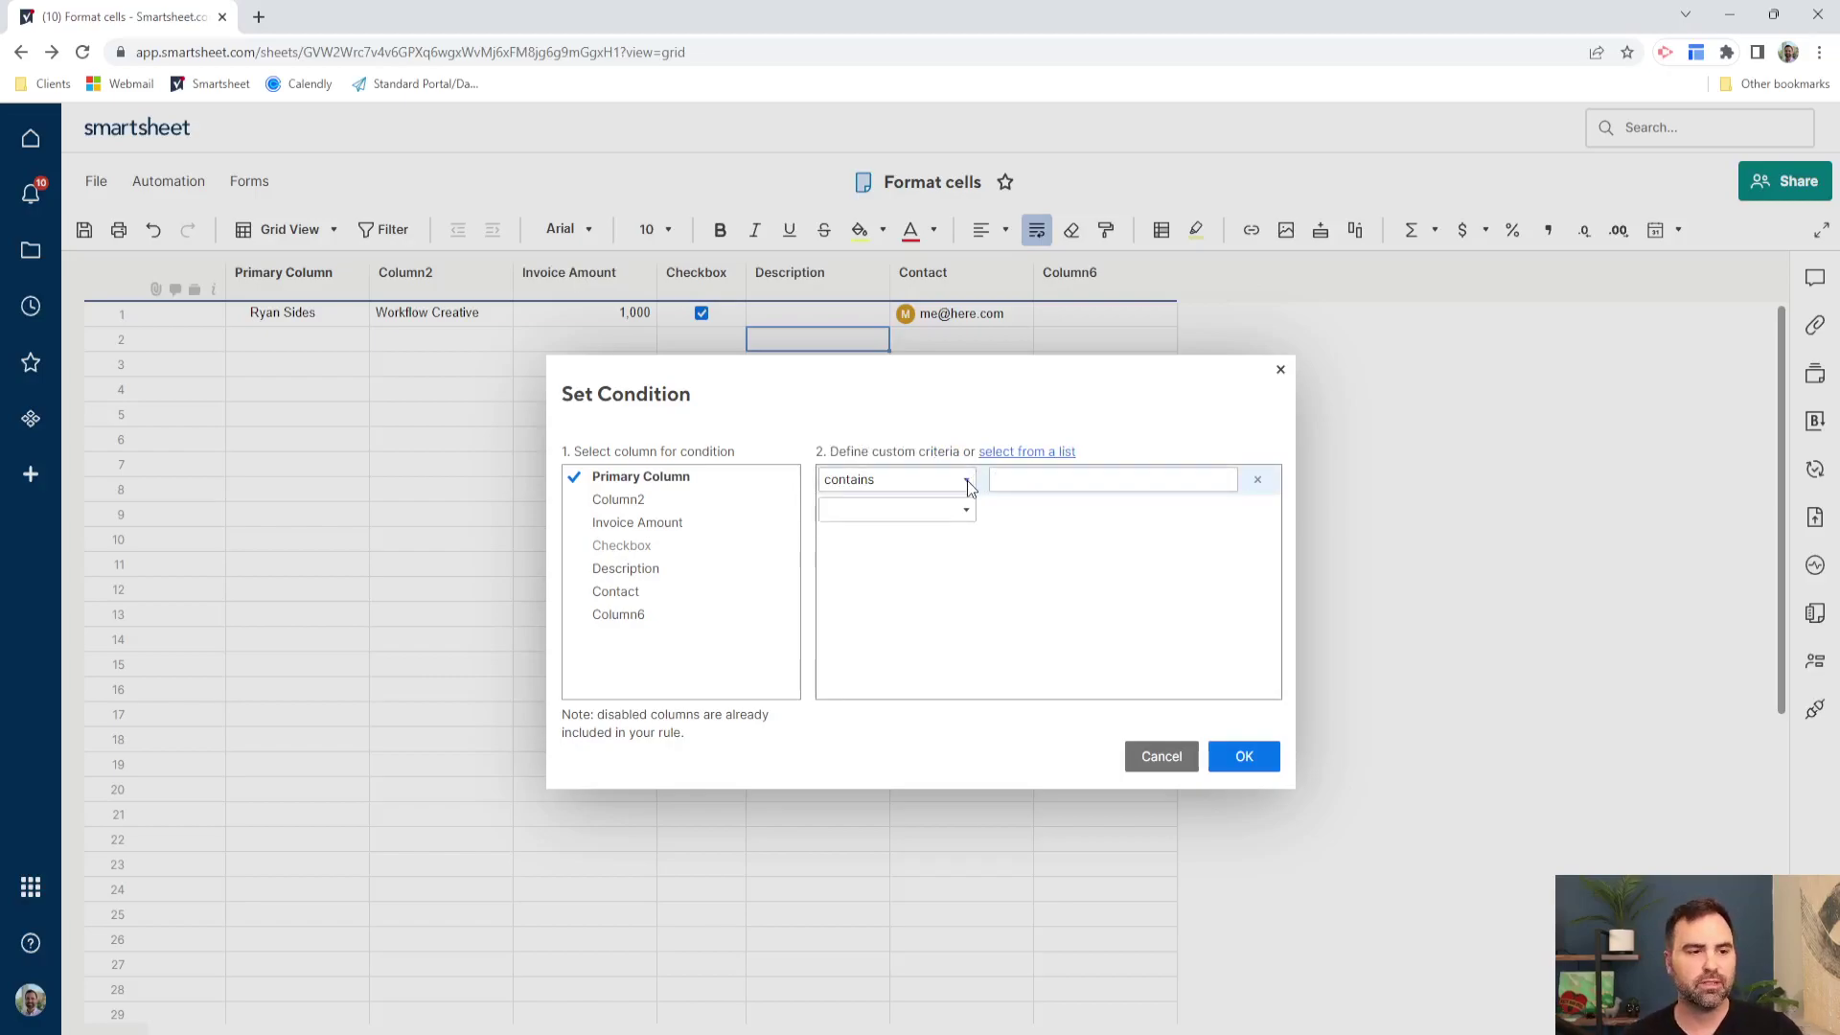
click(968, 480)
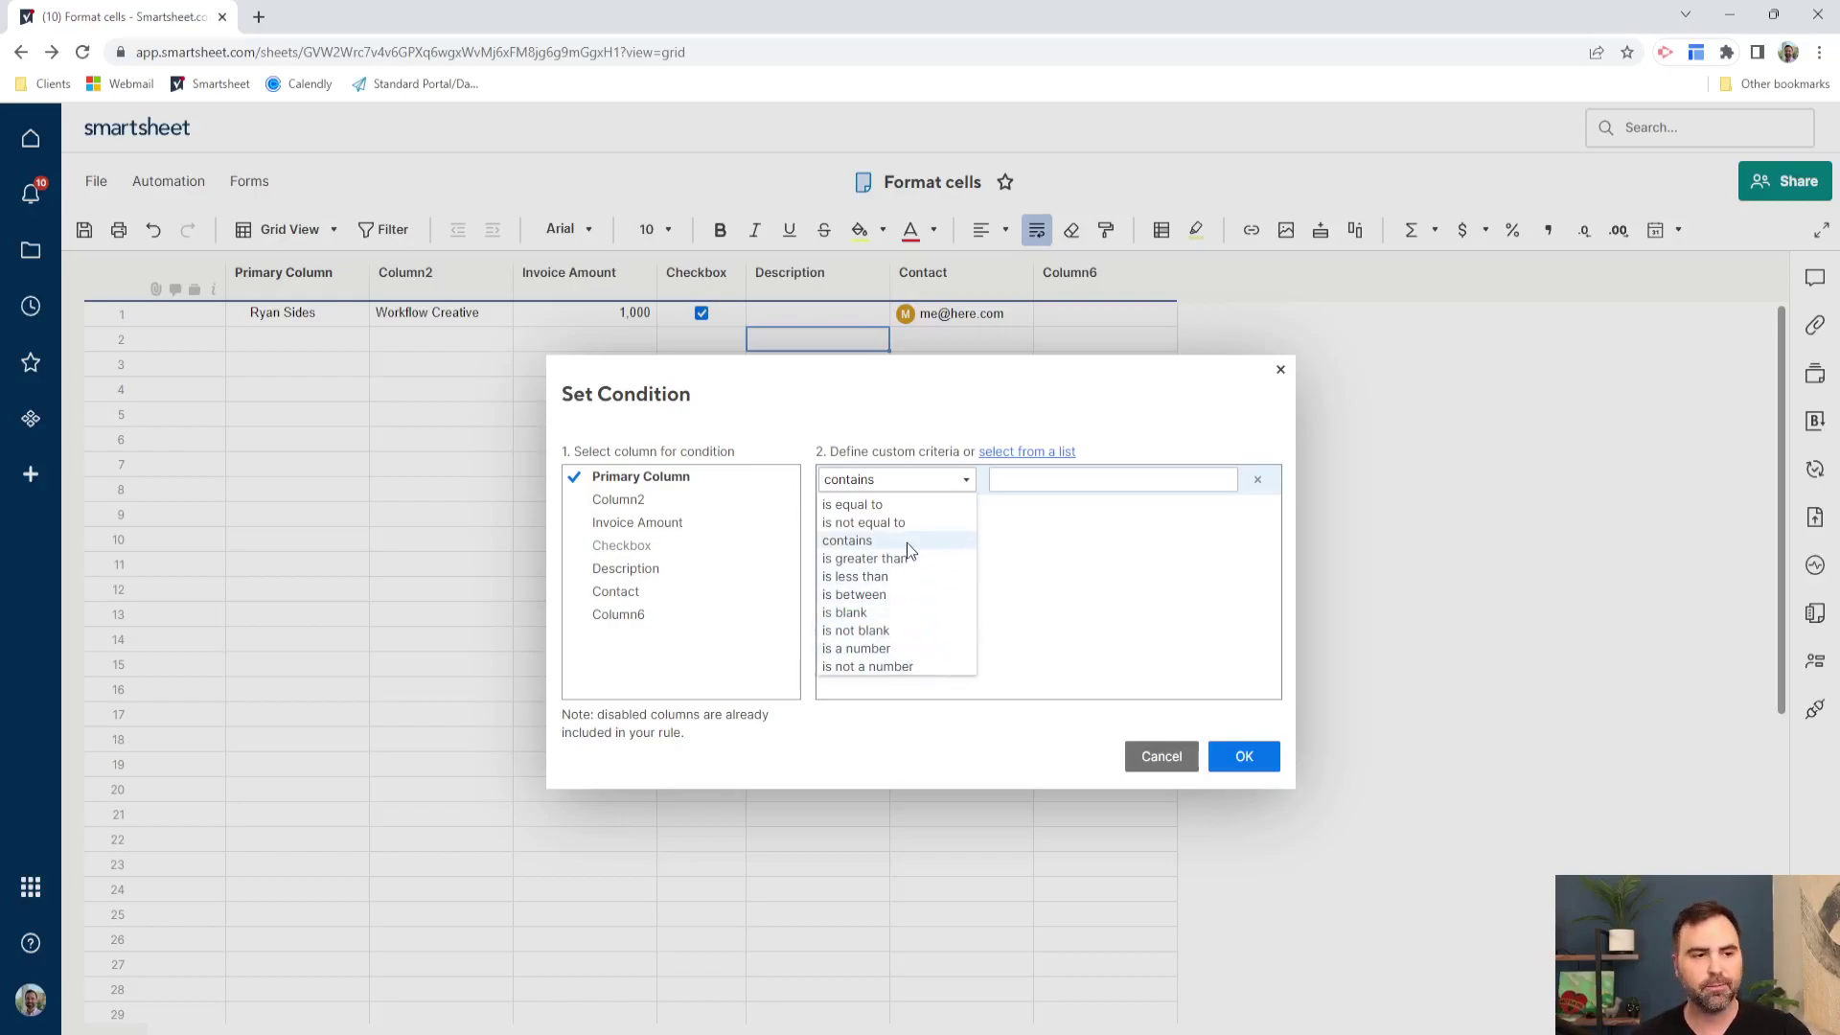
click(910, 499)
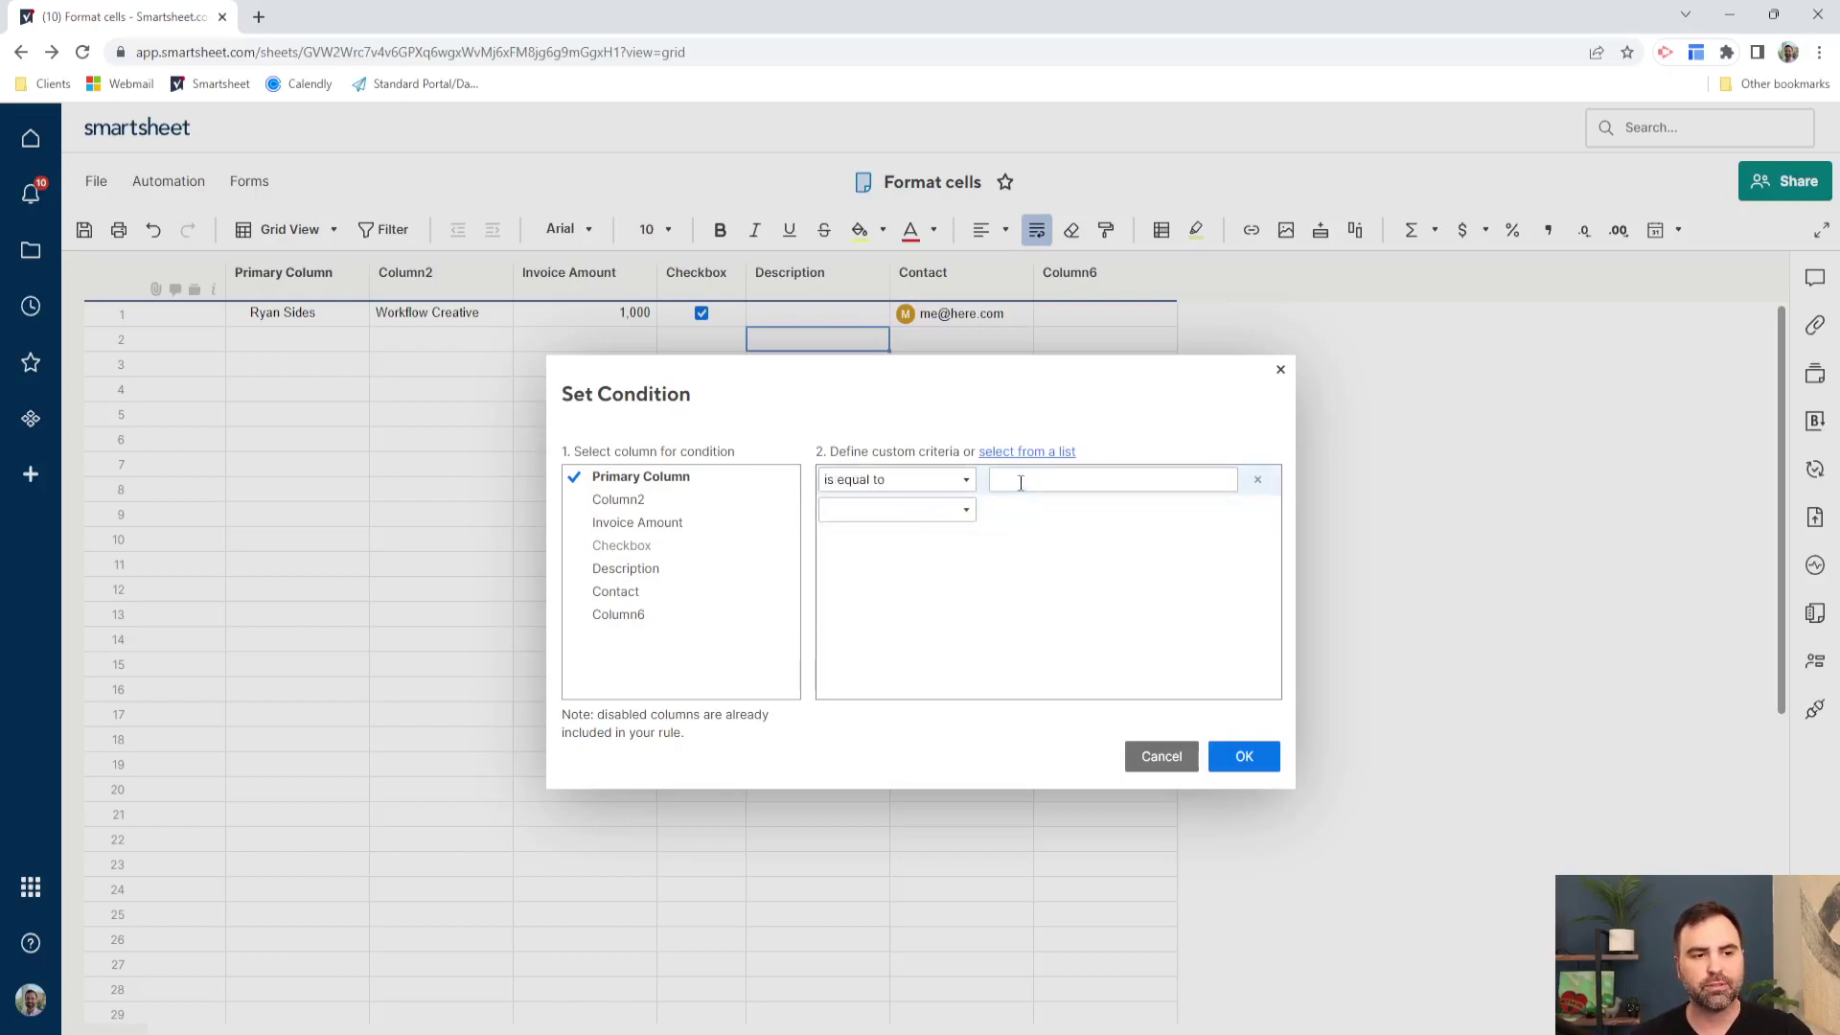
click(964, 481)
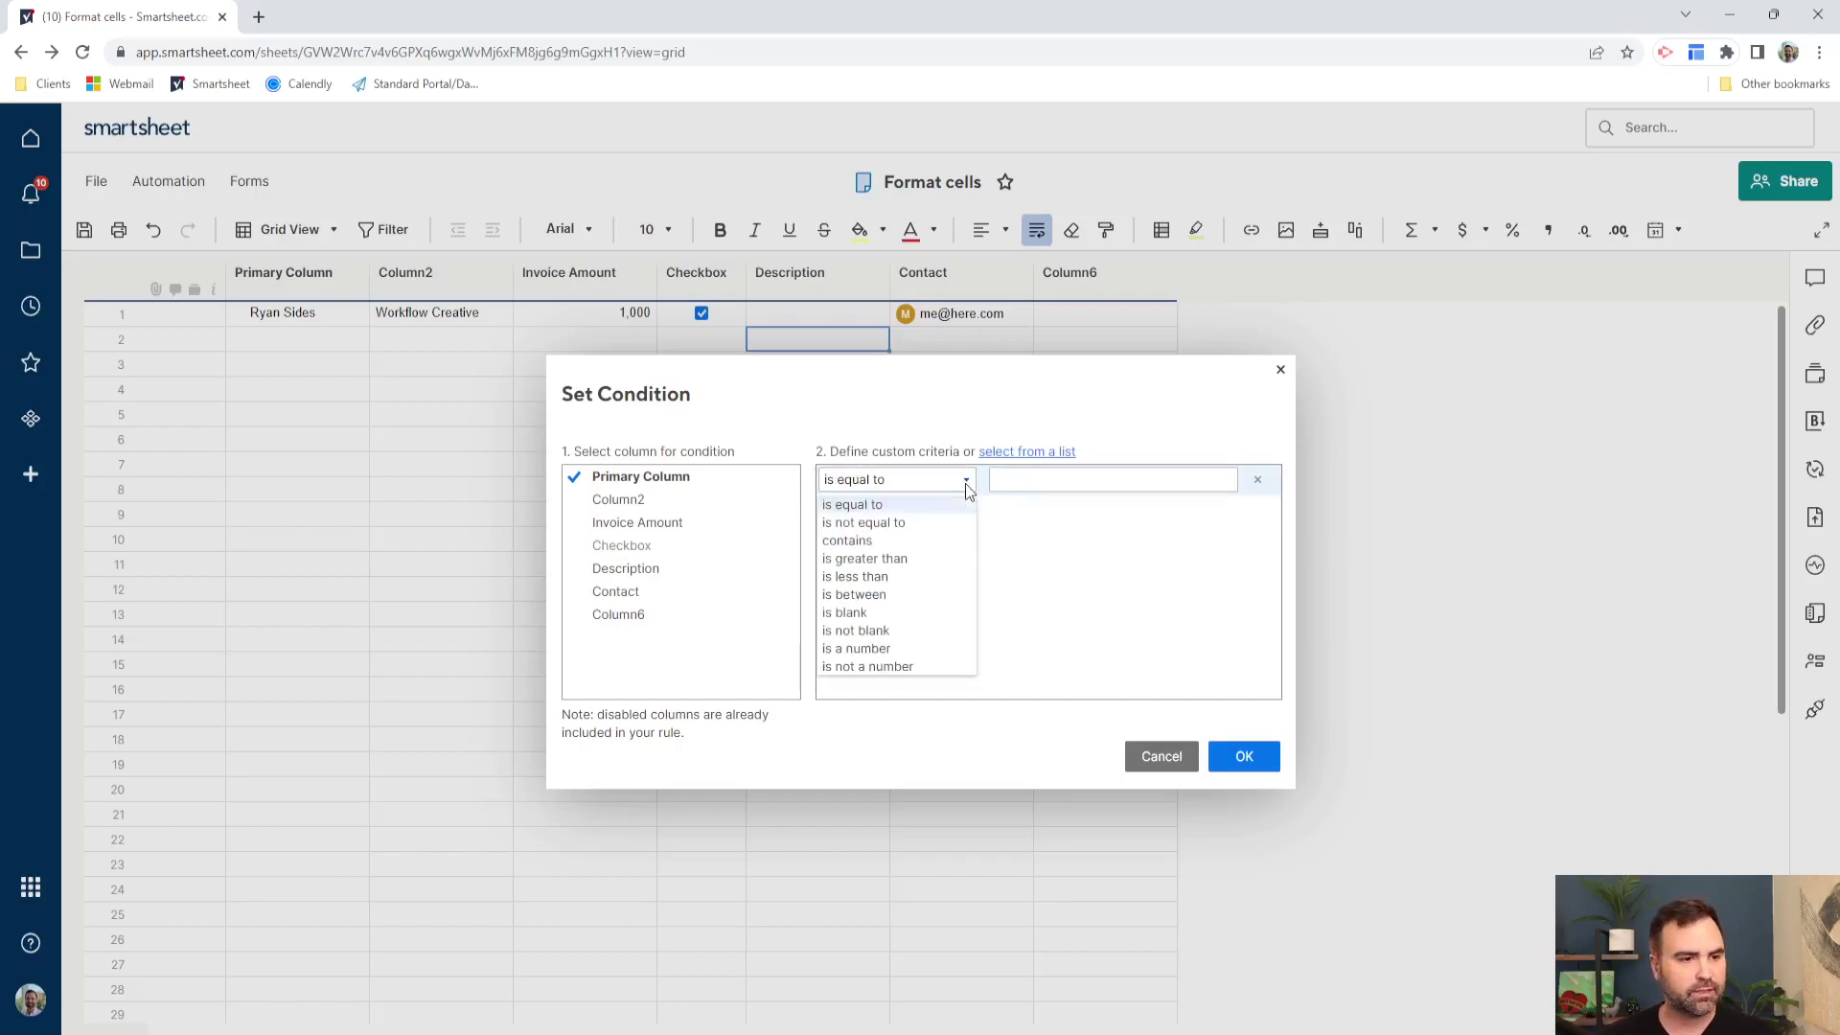
click(943, 545)
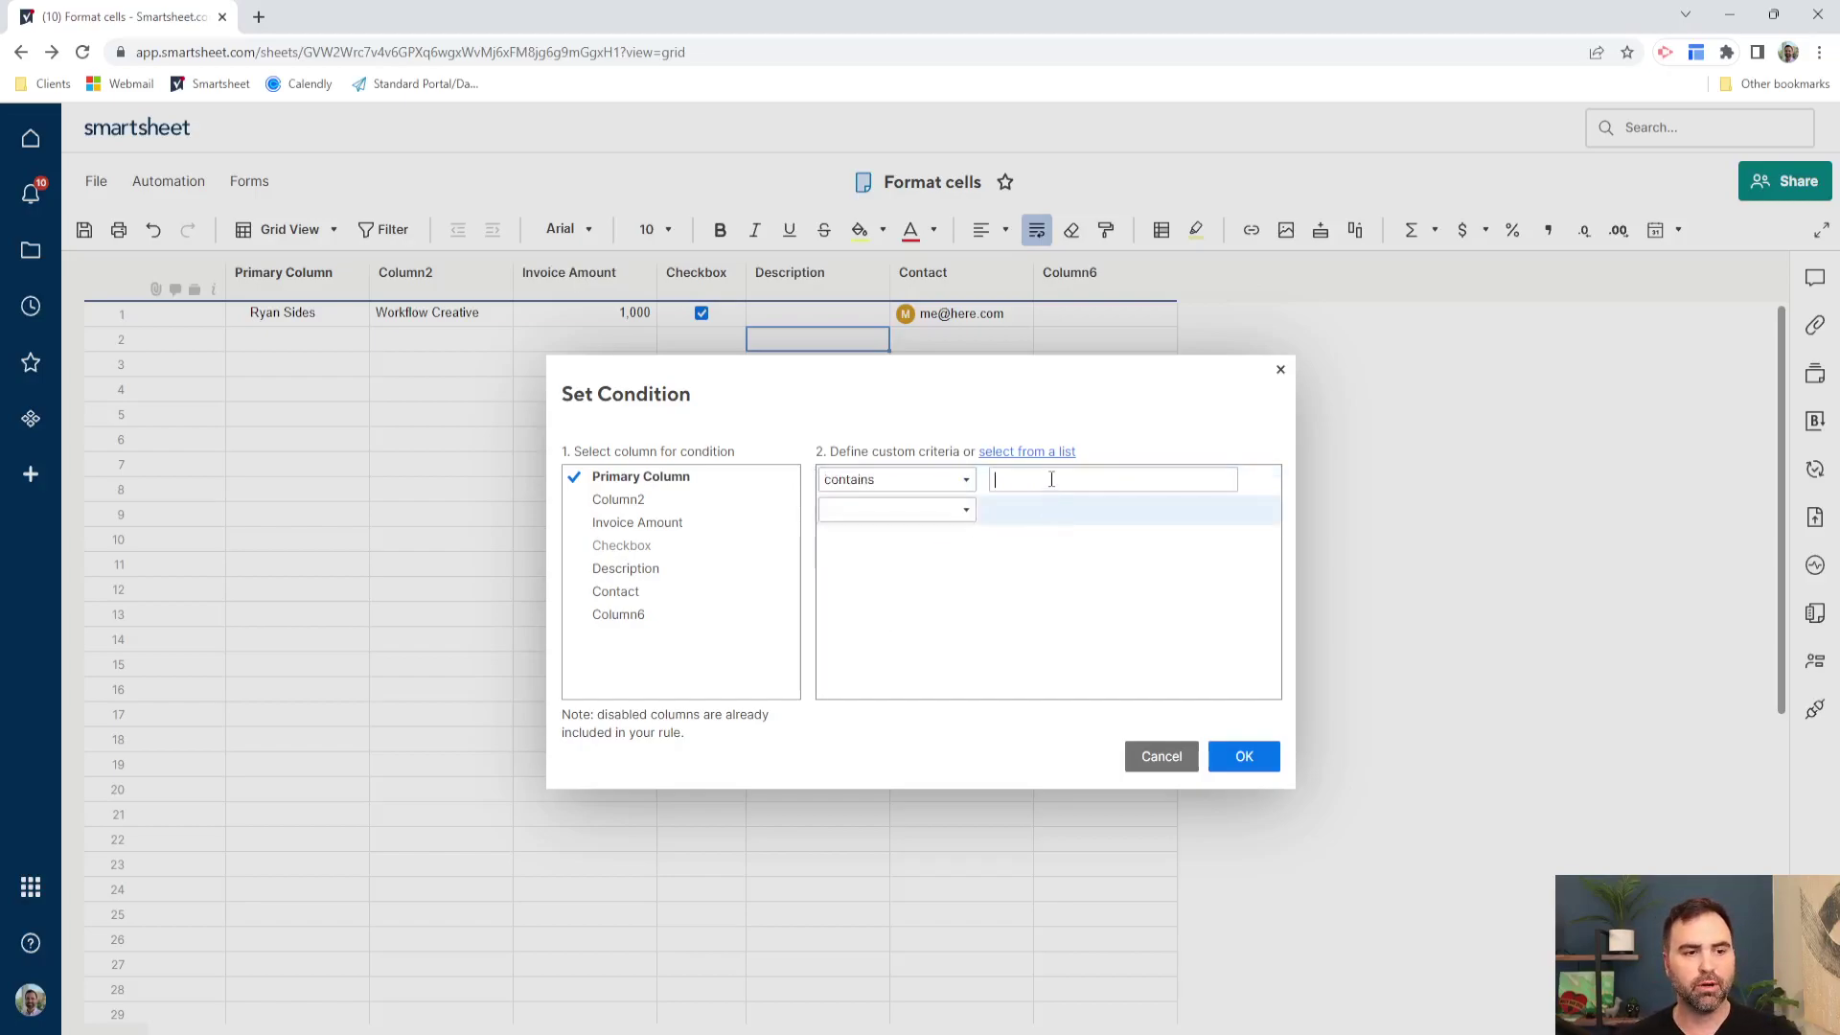
text(Mark)
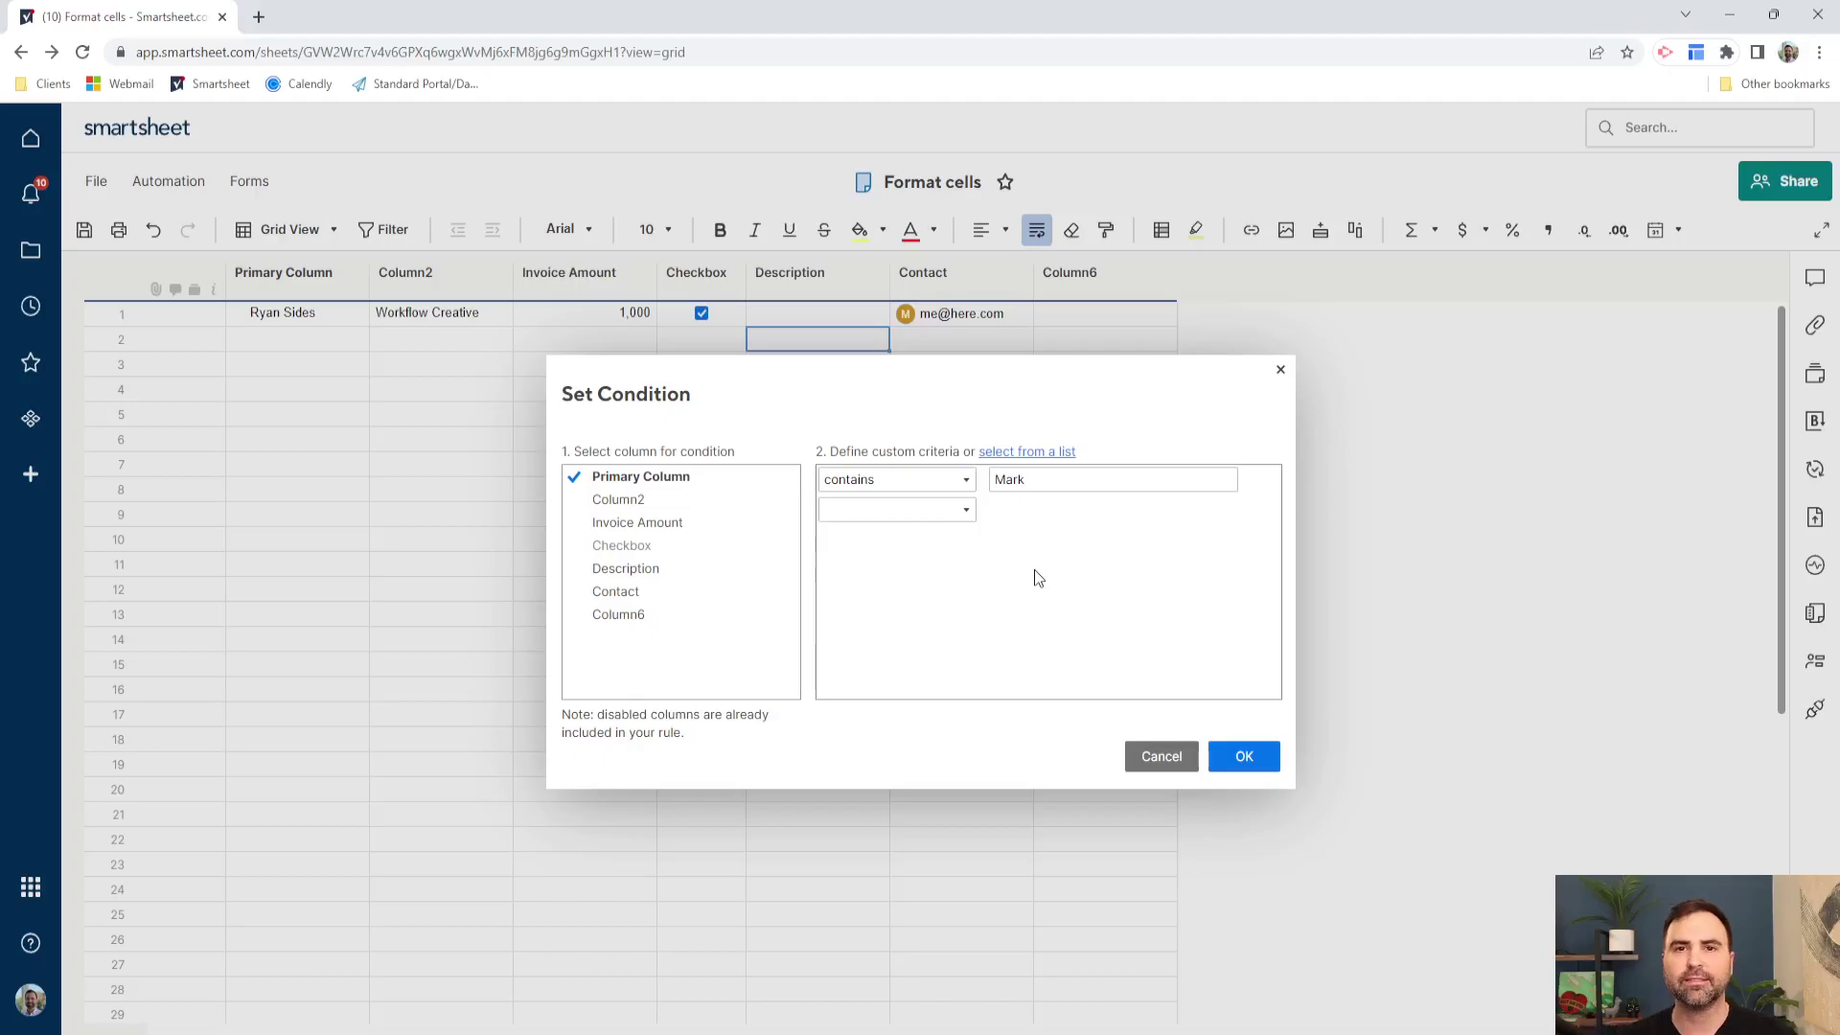
click(1242, 754)
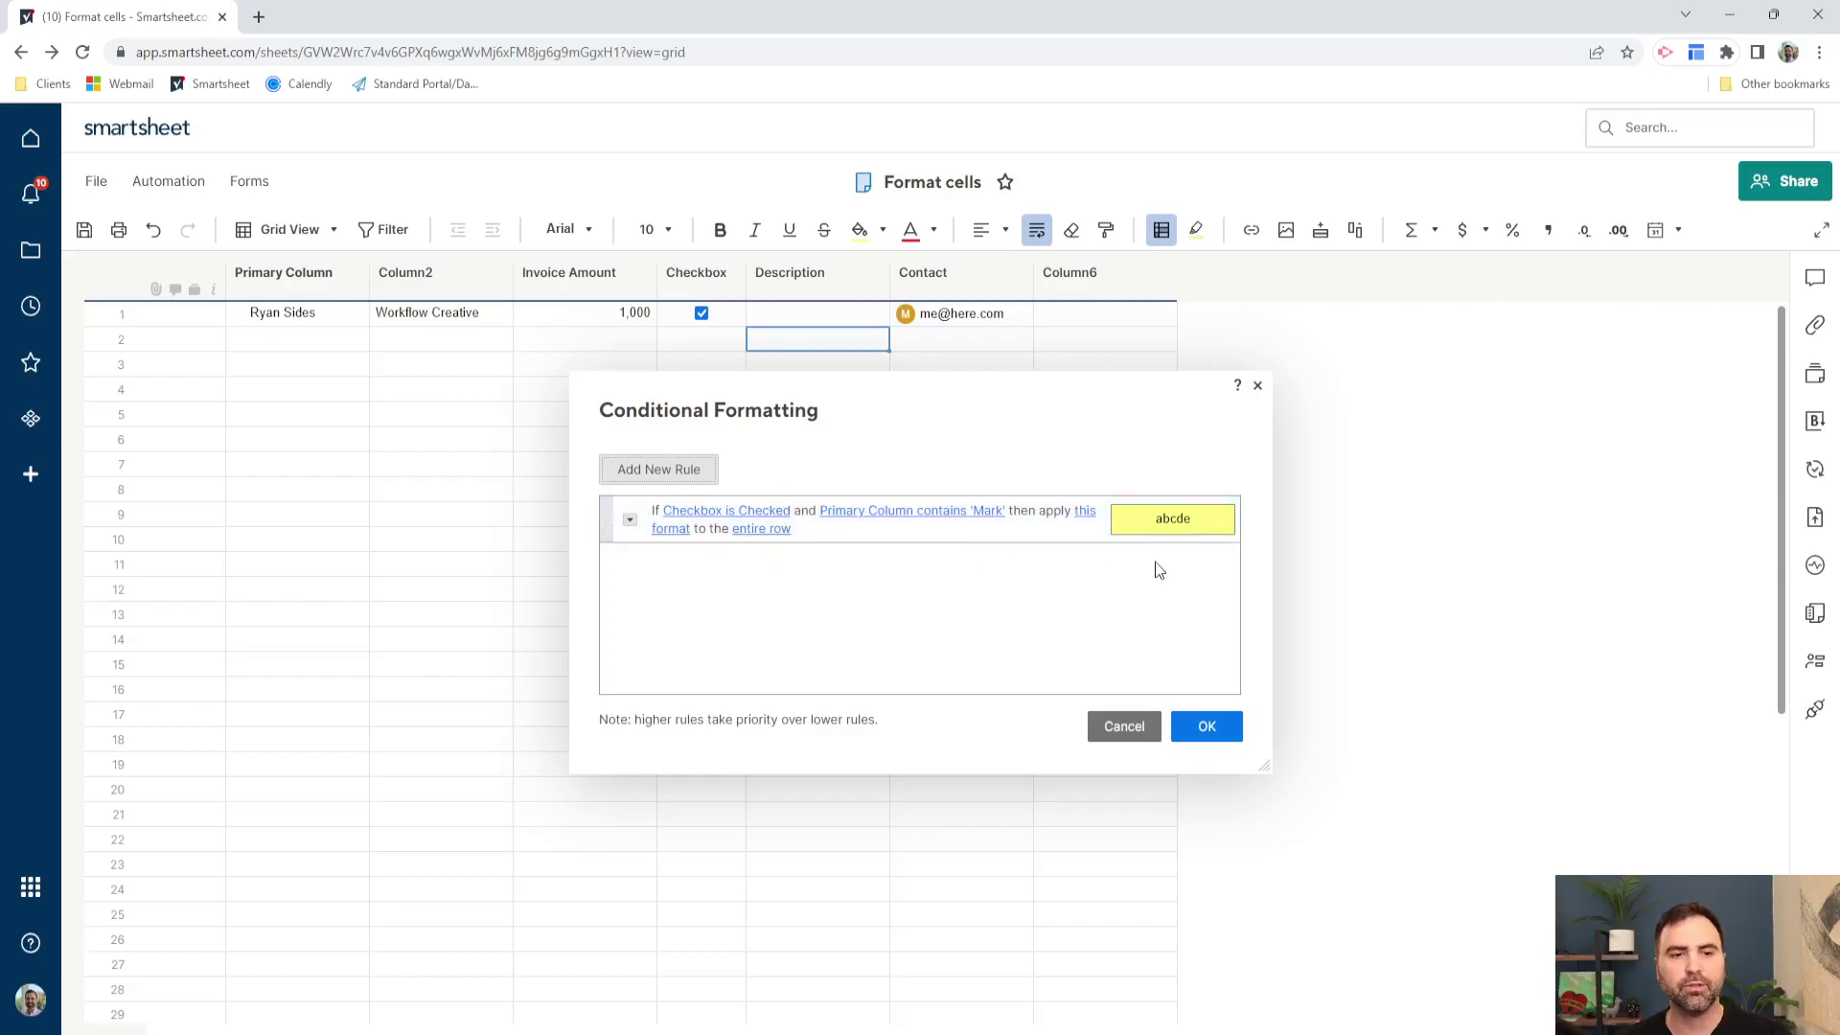
- Save the two-condition rule and change row 1's Primary Column entry to a name containing 'Mark'
click(1205, 724)
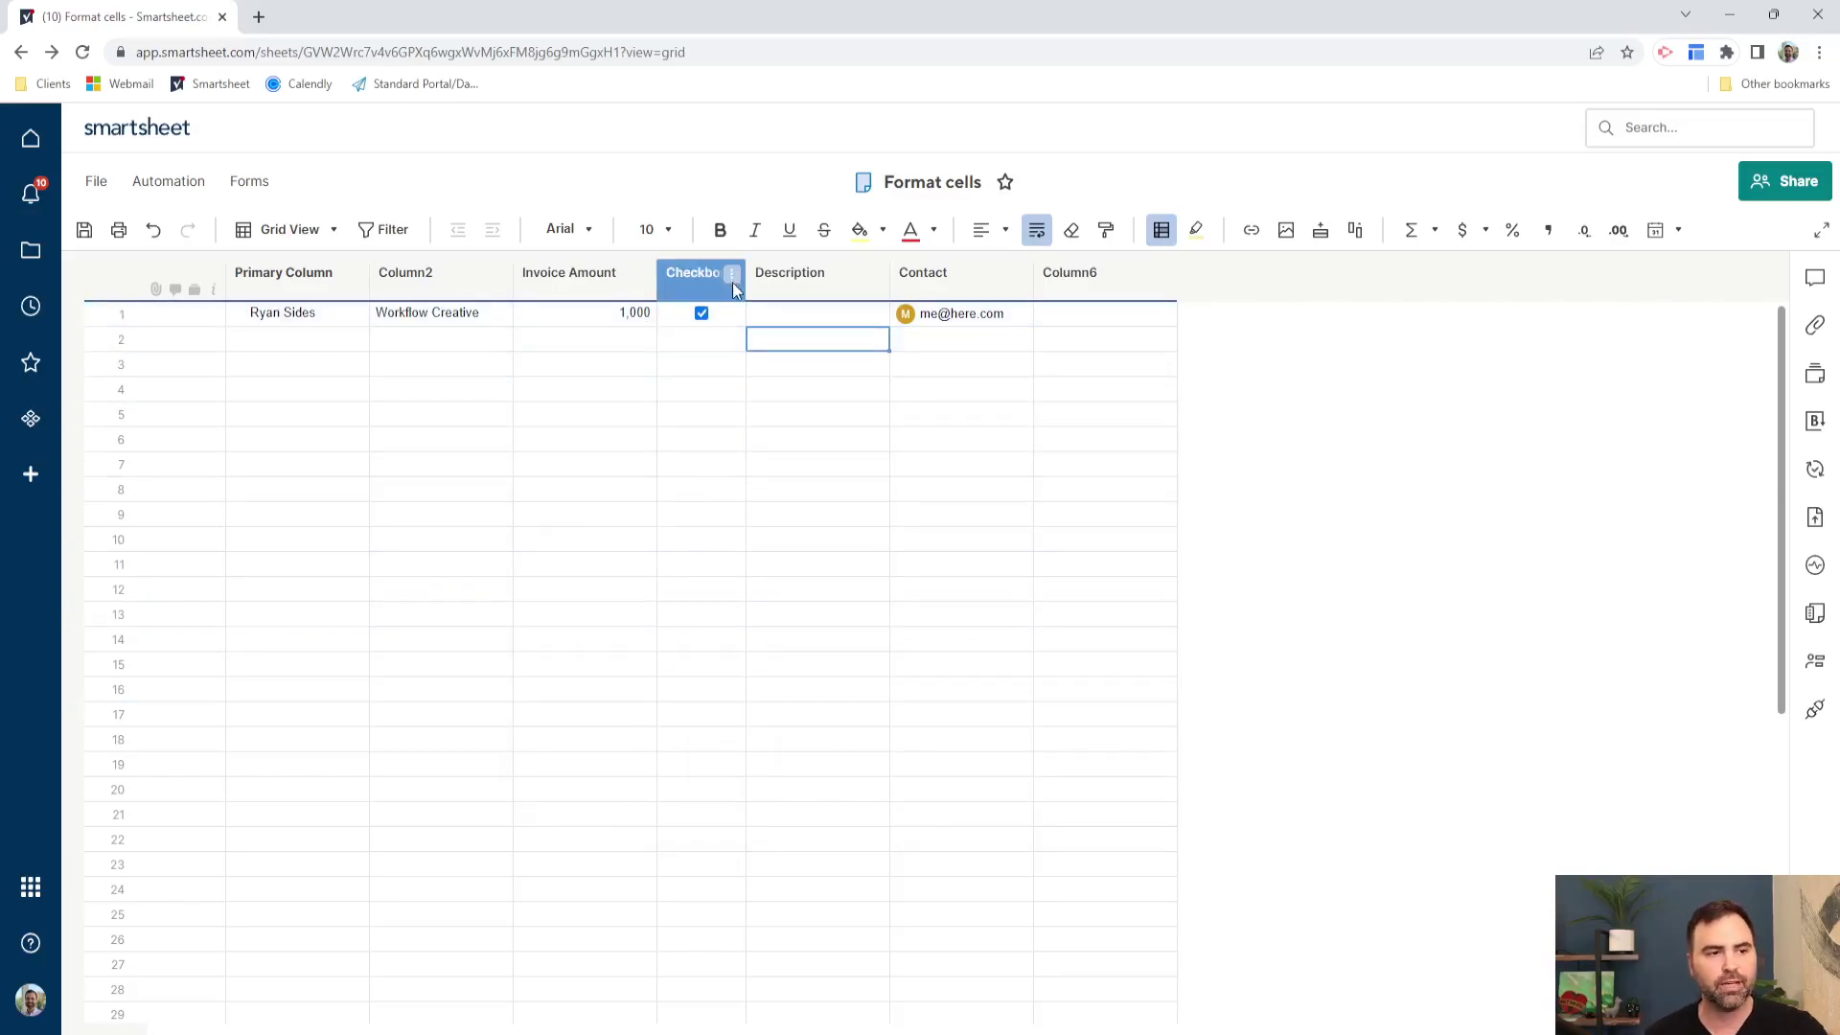
click(340, 314)
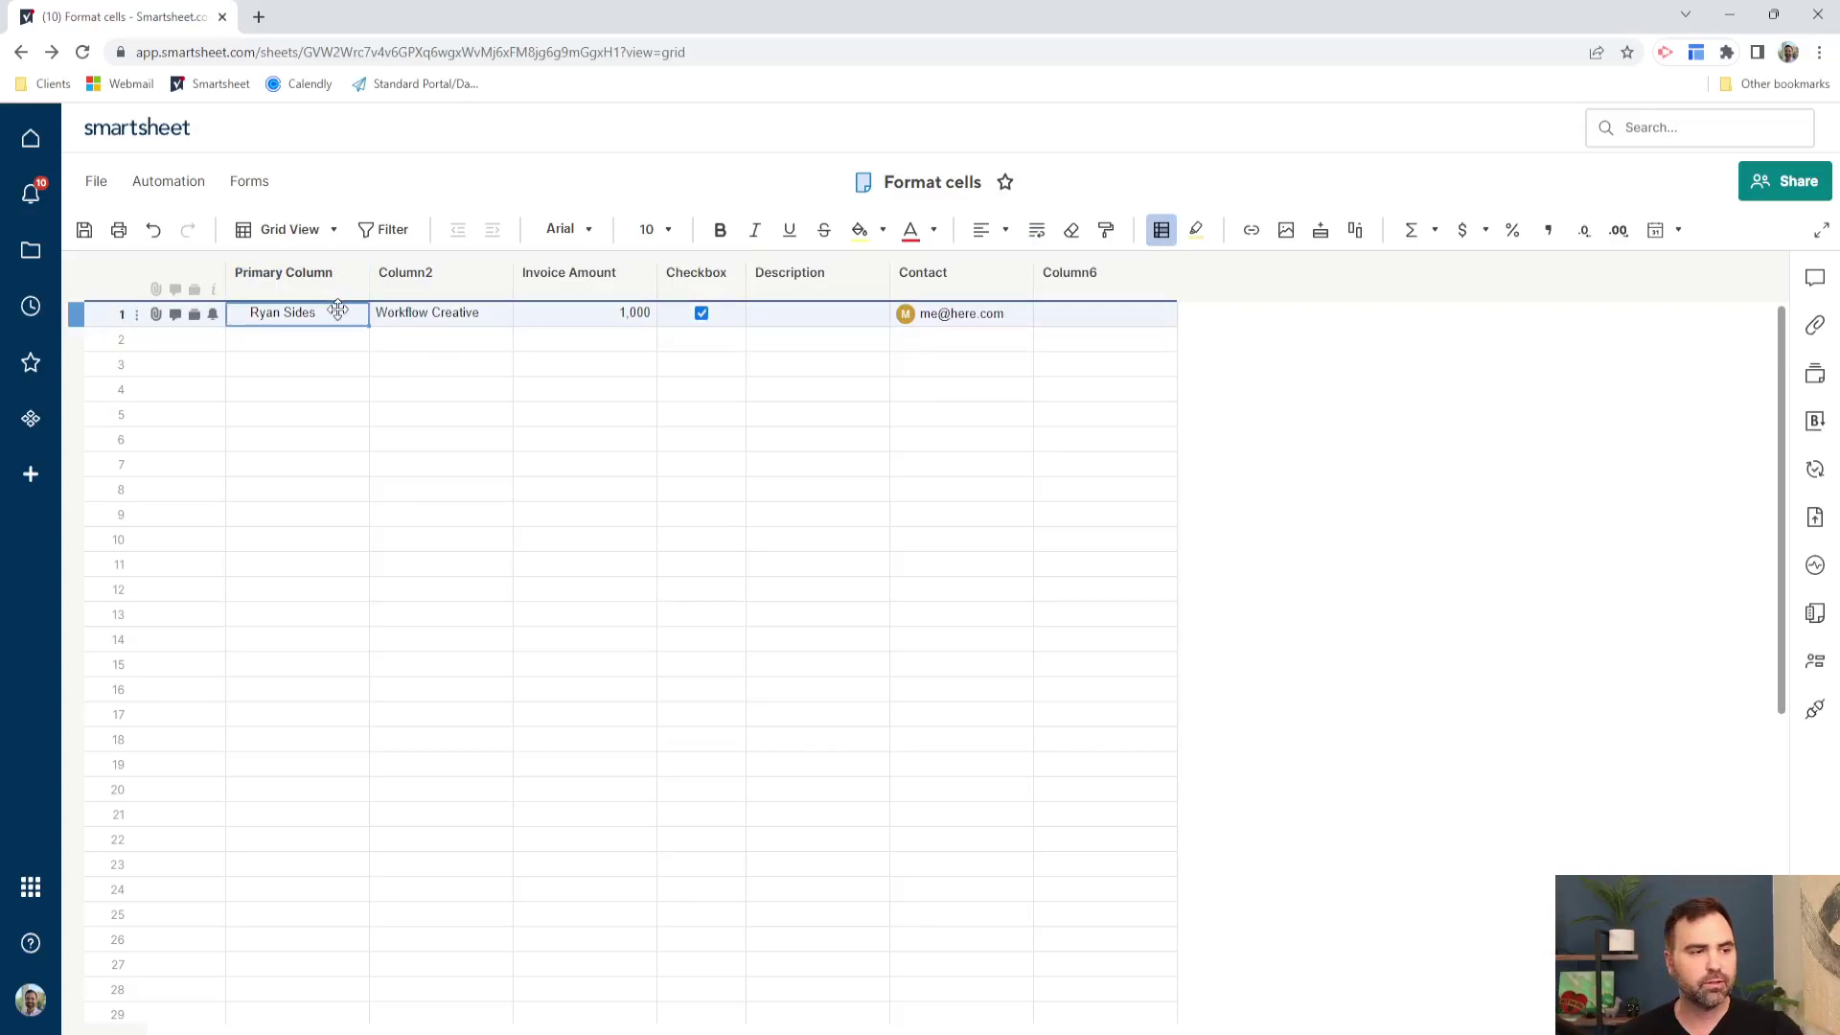
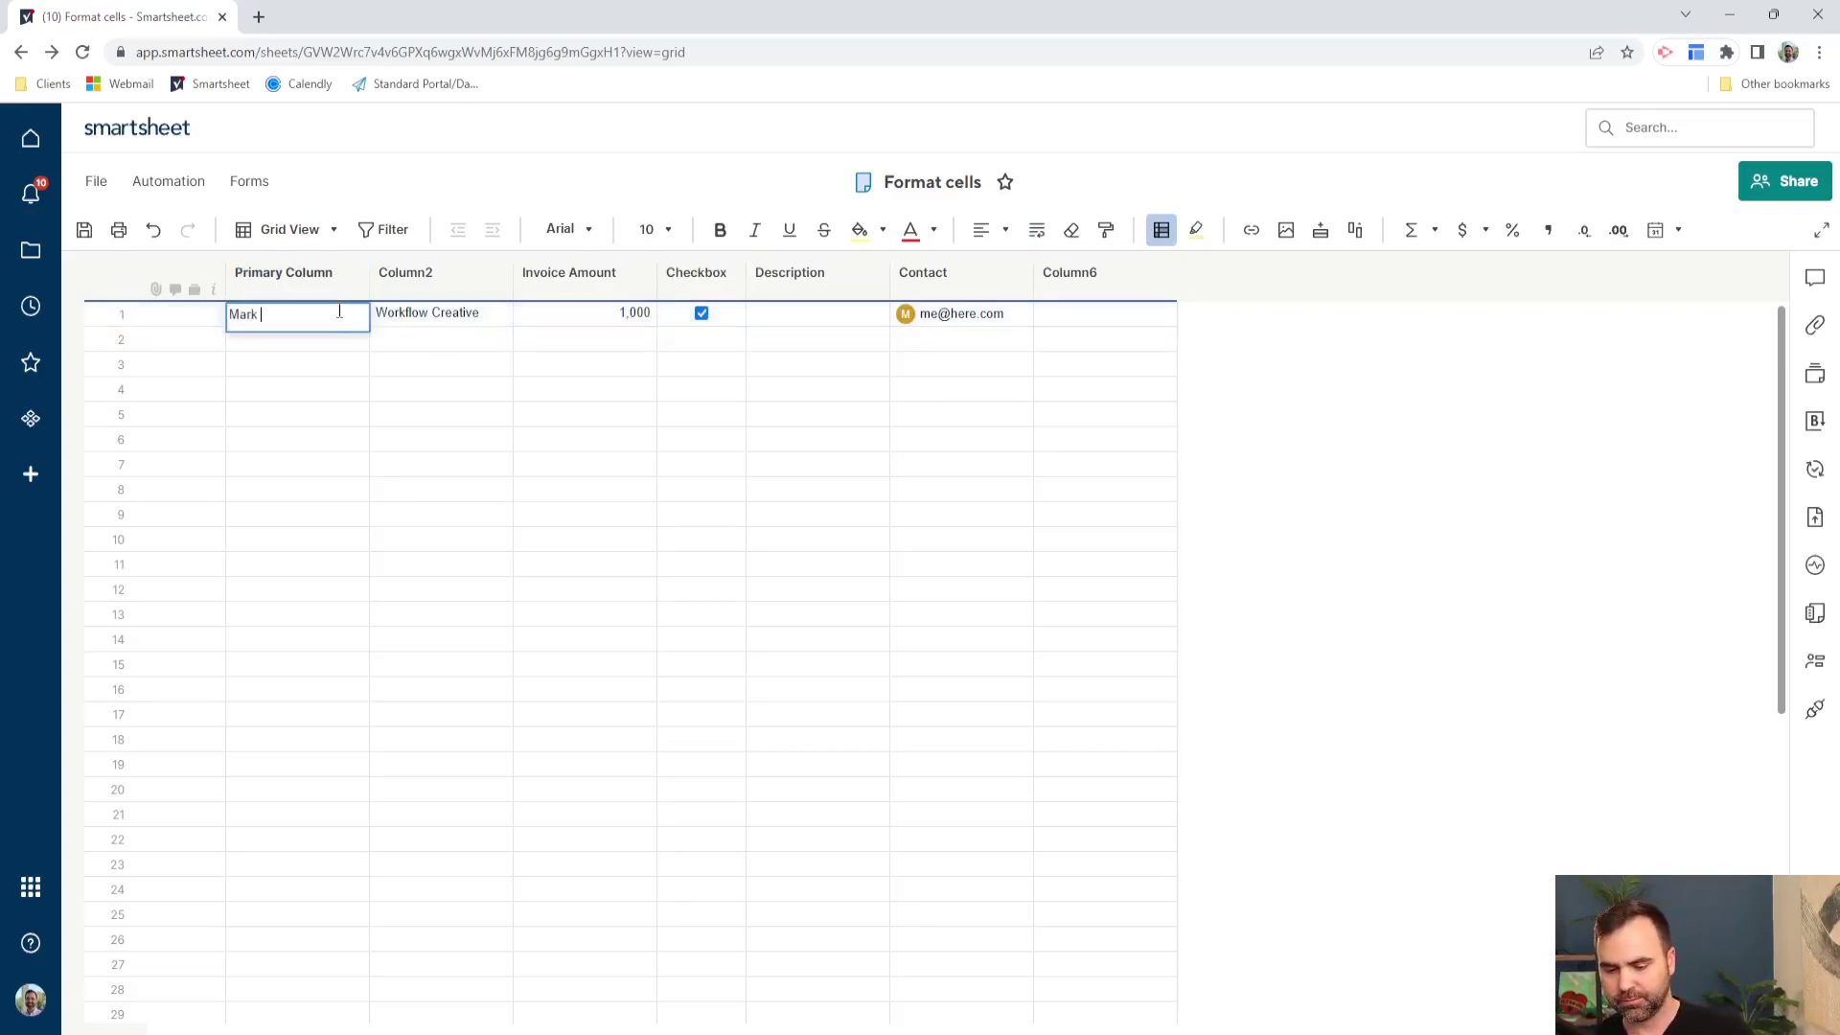
key(Return)
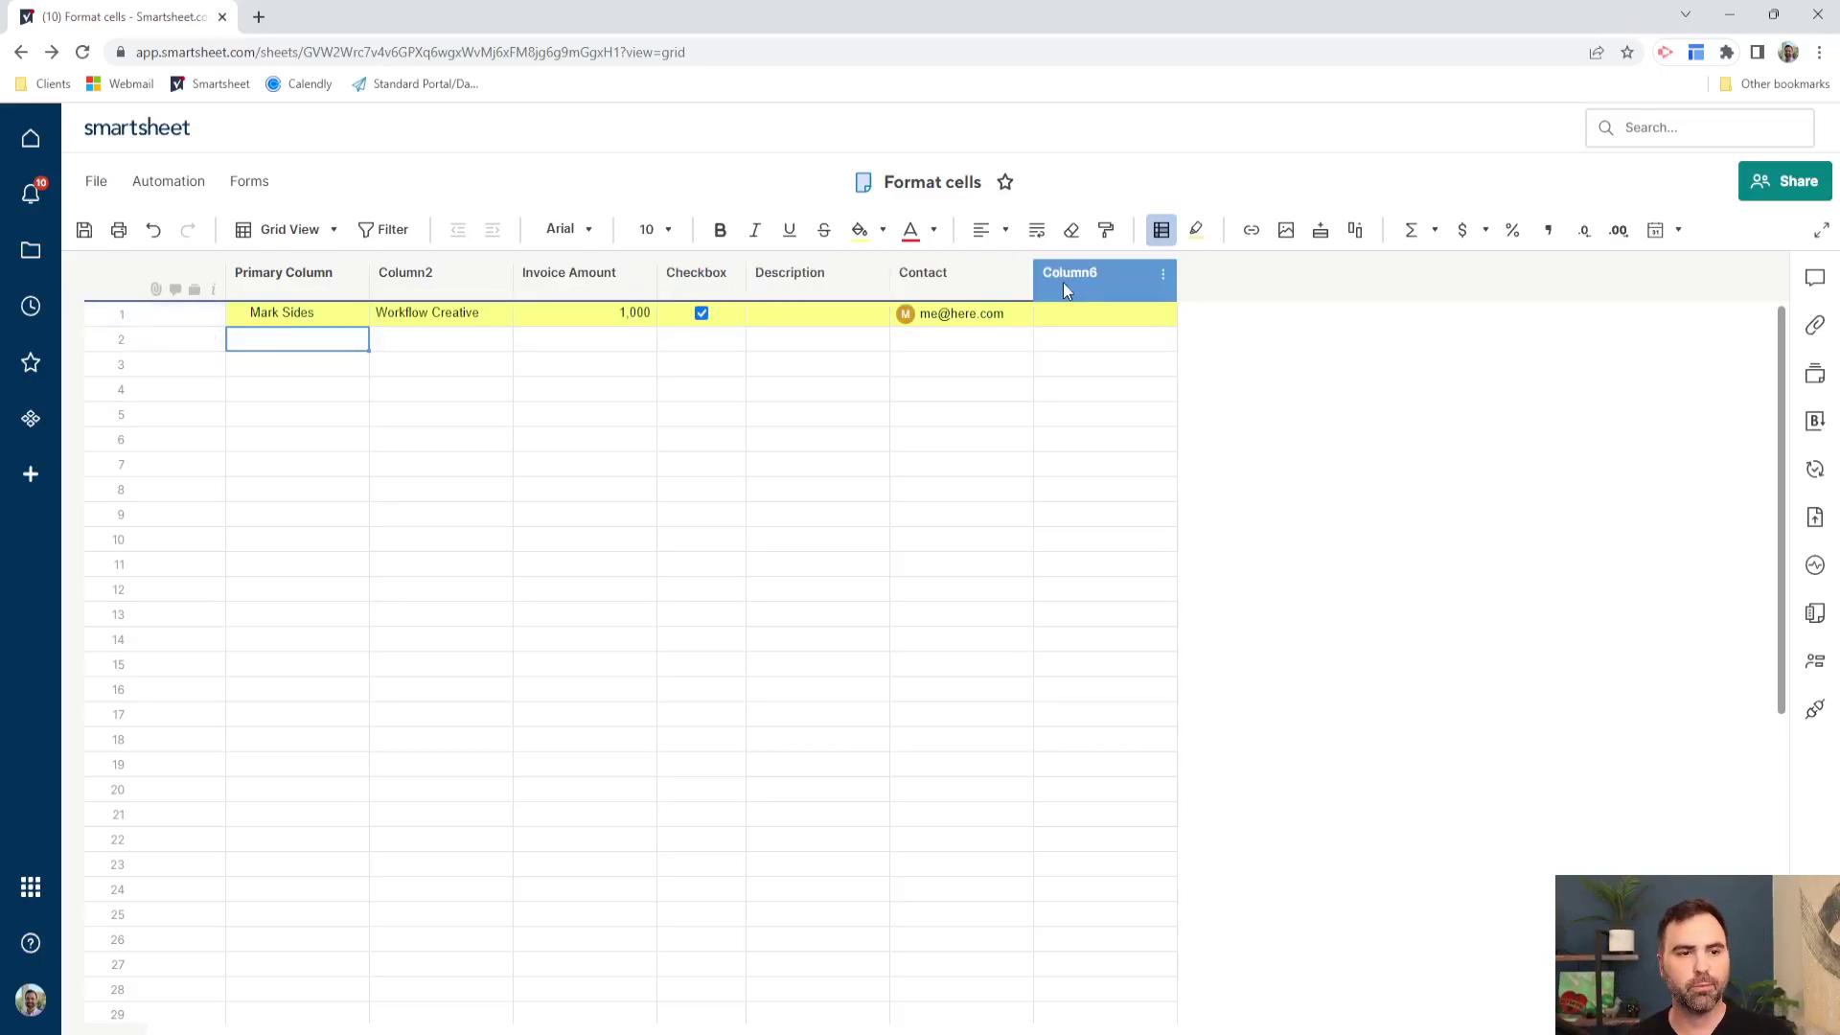
- Review the Checkbox is Checked and Primary Column contains 'Mark' rule in Conditional Formatting
click(1163, 234)
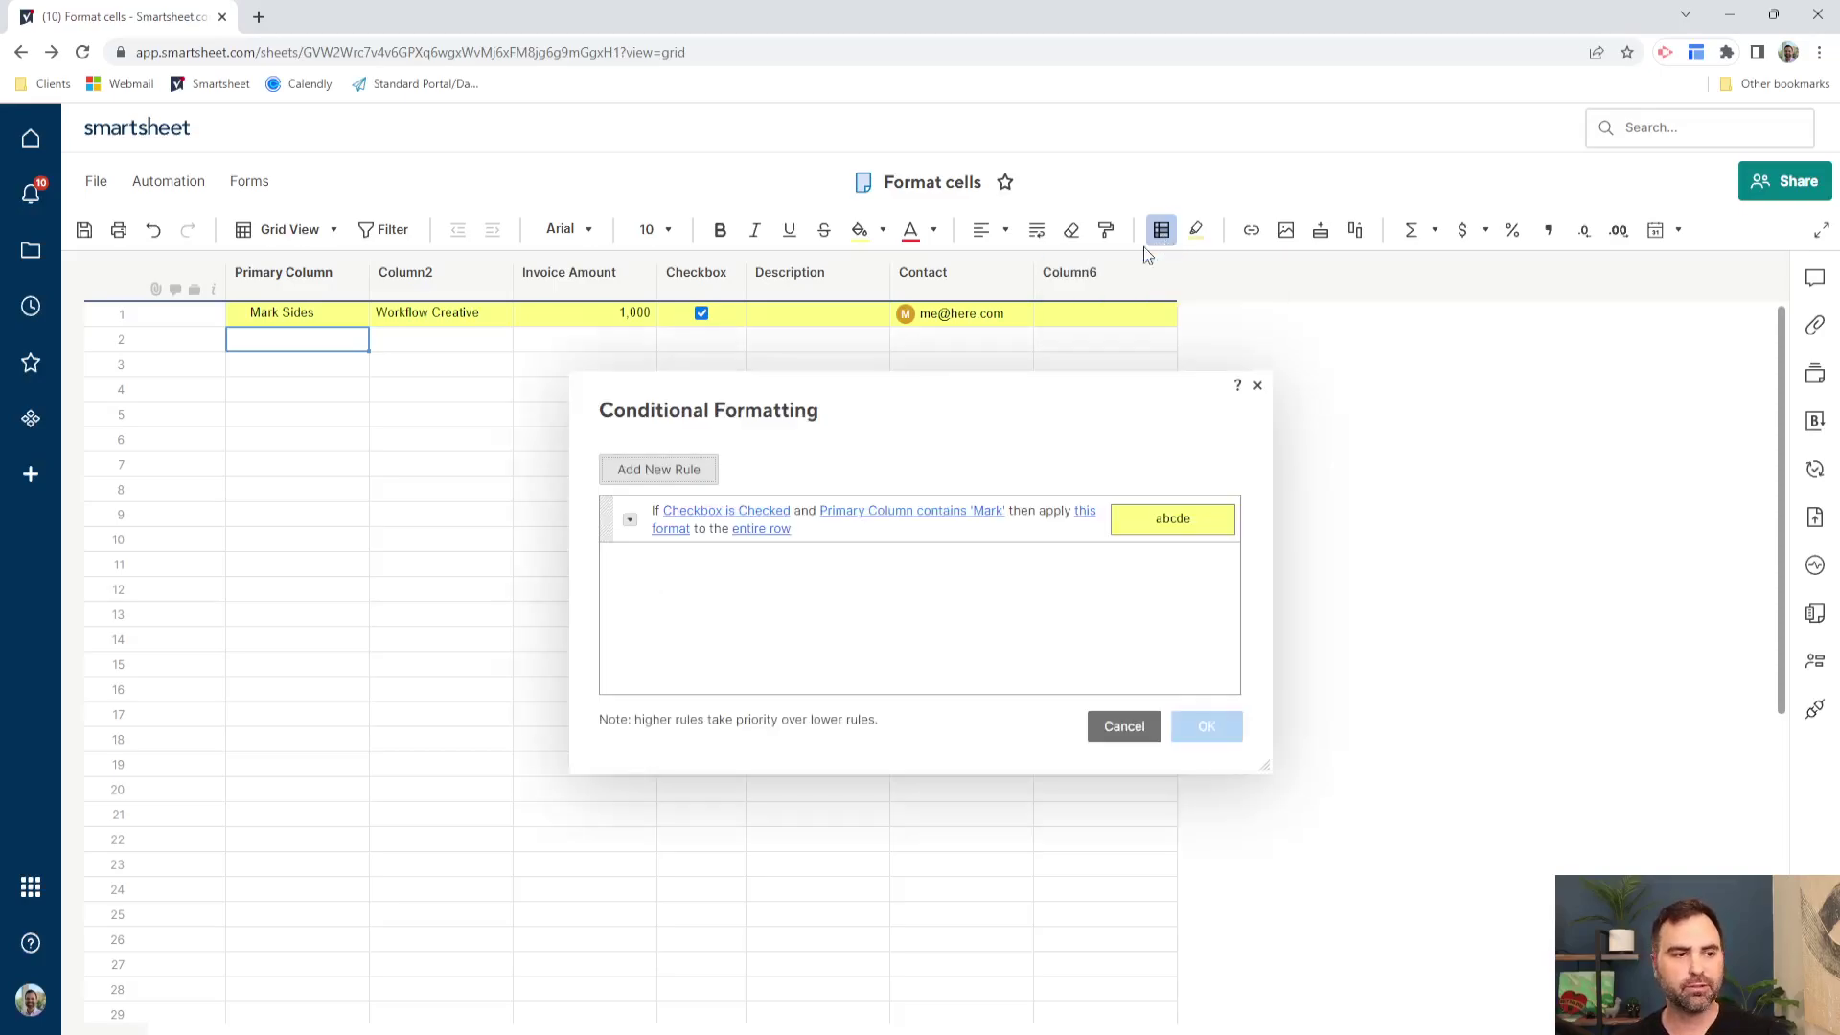
click(631, 523)
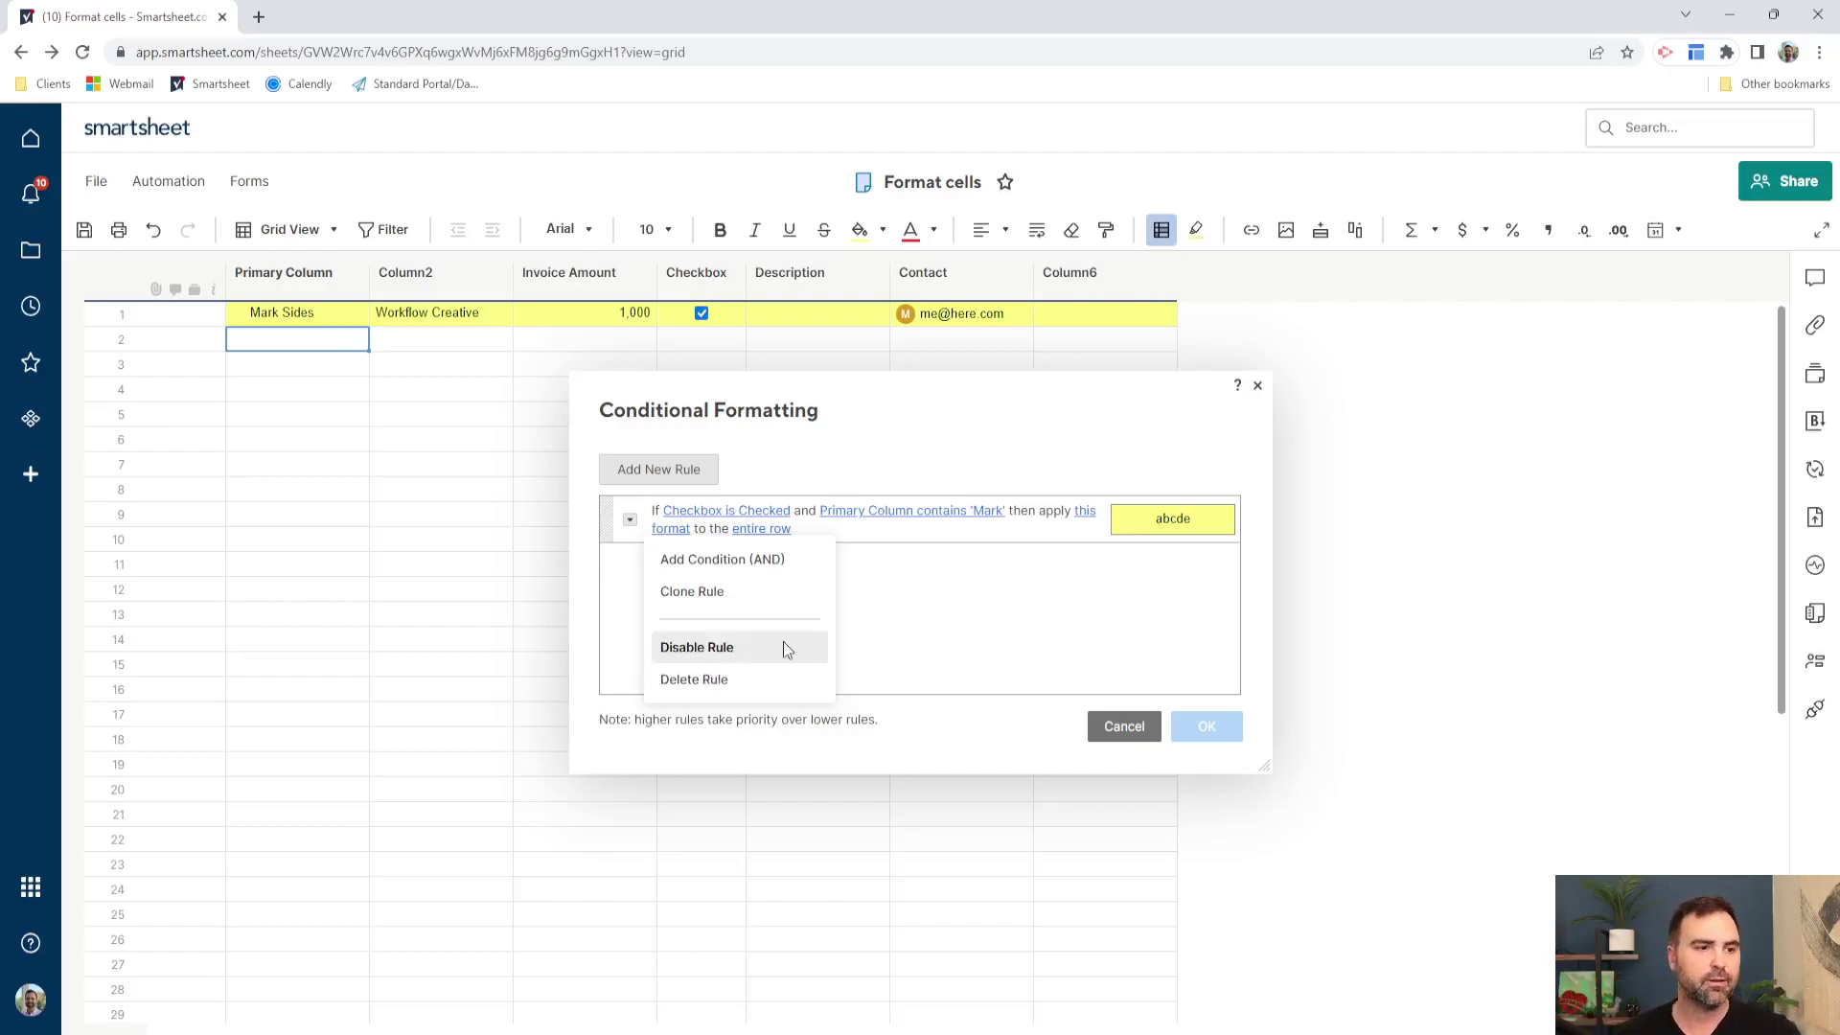
click(865, 611)
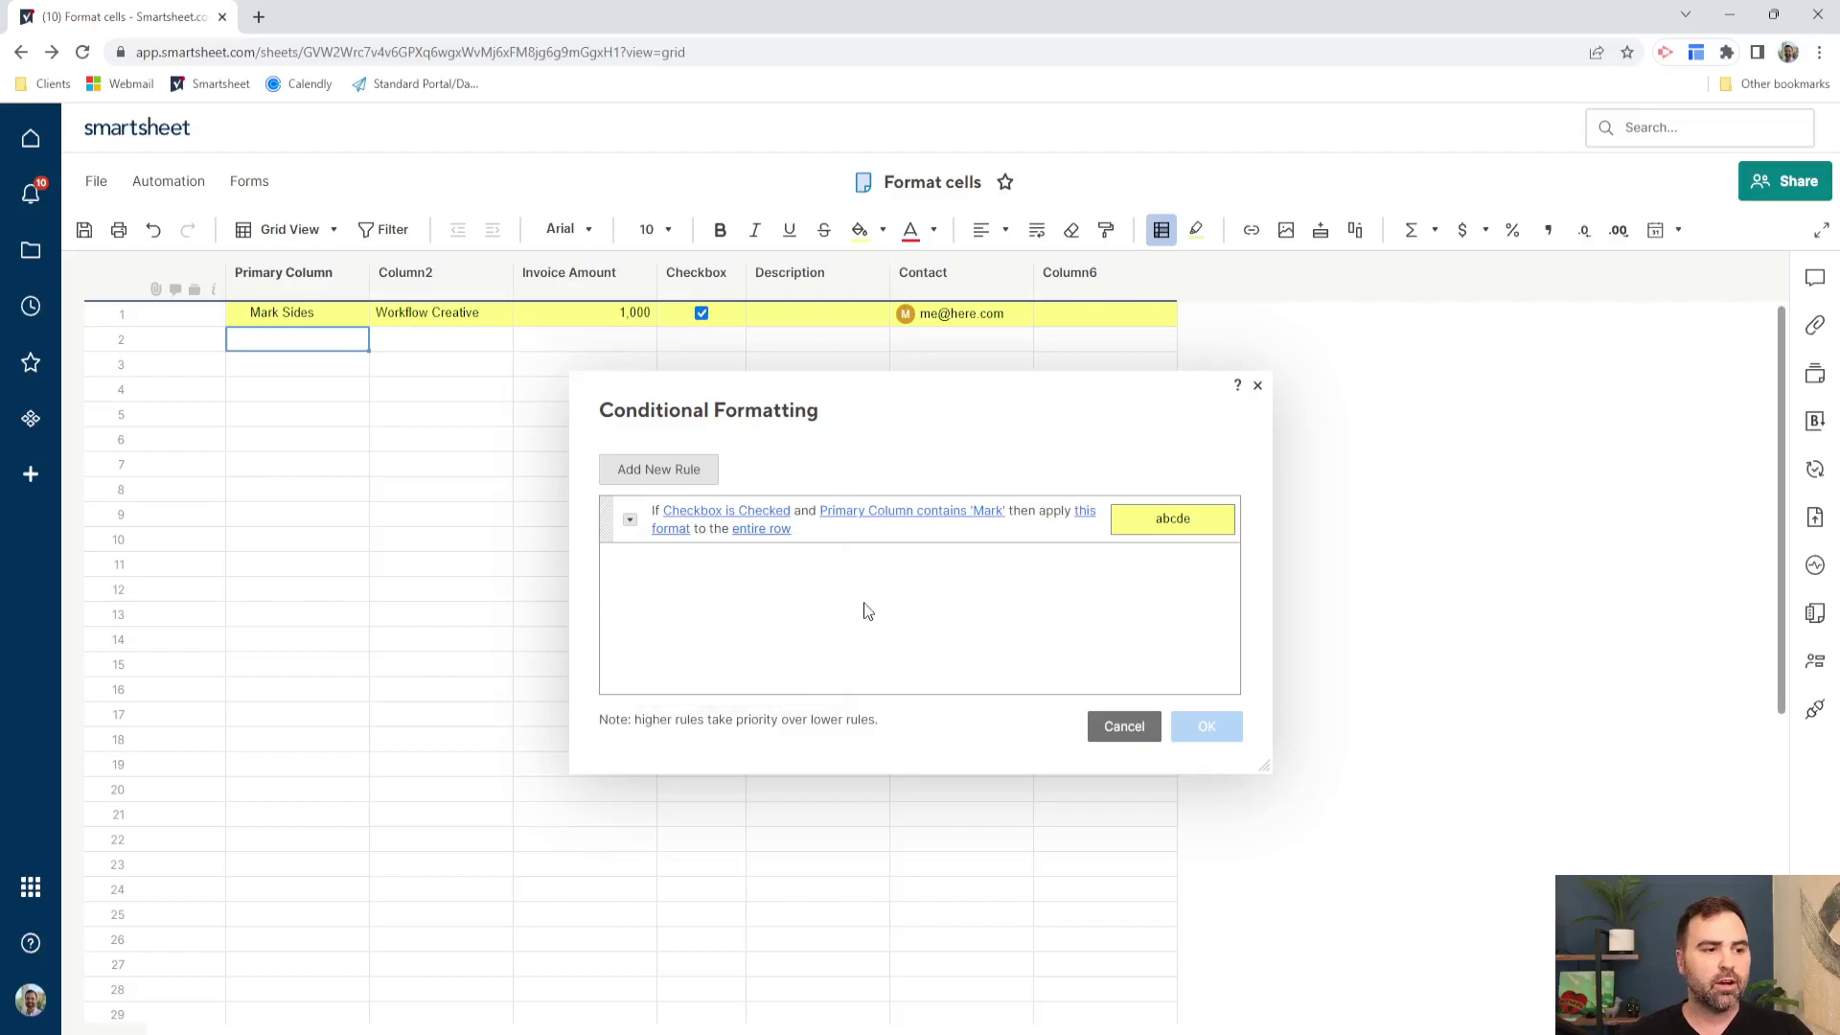